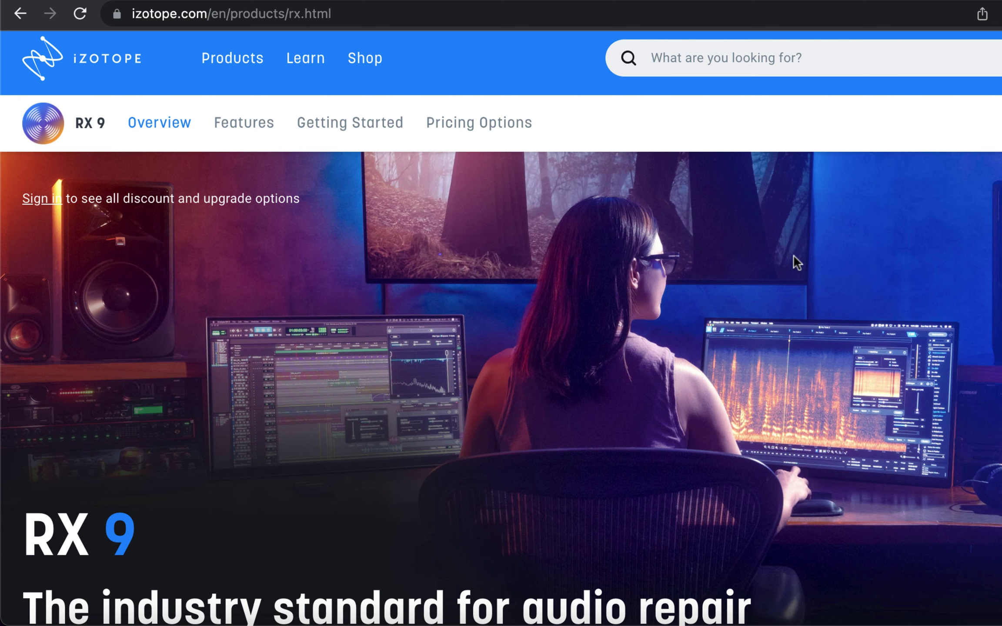
# Step: Look through the iZotope RX 9 product page
pyautogui.scroll(-5, 793, 256)
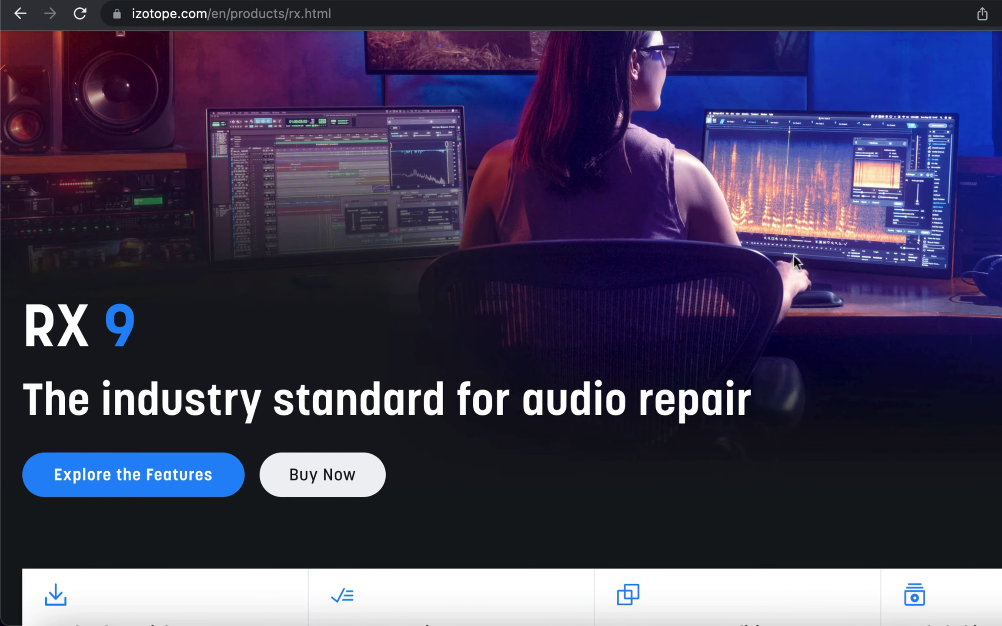
pyautogui.scroll(-6, 793, 256)
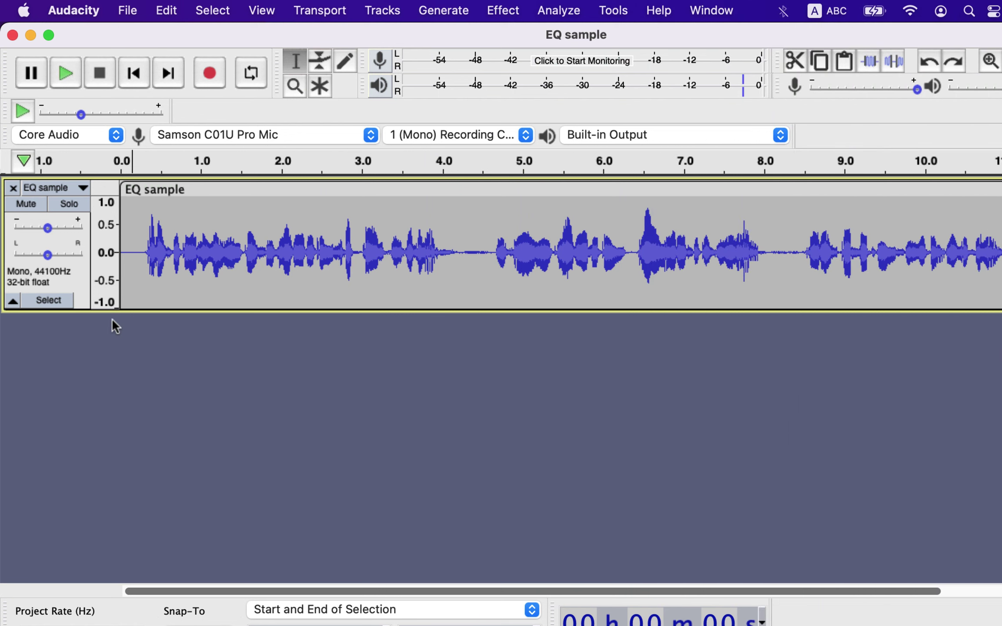
# Step: Switch to Audacity and play the EQ sample track from its start
pyautogui.click(115, 256)
pyautogui.press('space')
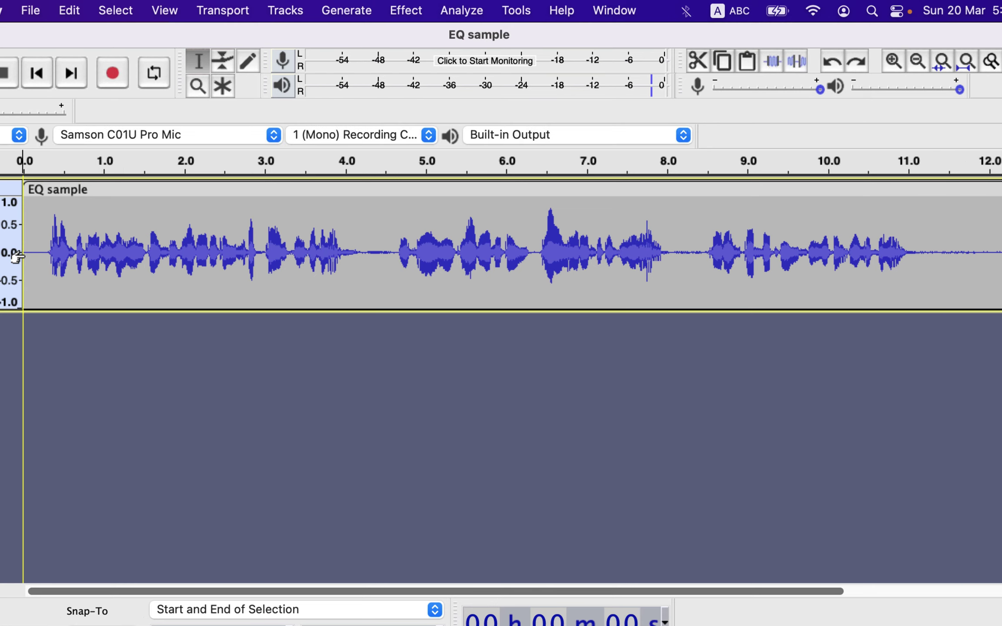
# Step: Duplicate the whole EQ sample clip onto a second track, then solo the original track and select only its clip
pyautogui.doubleClick(123, 266)
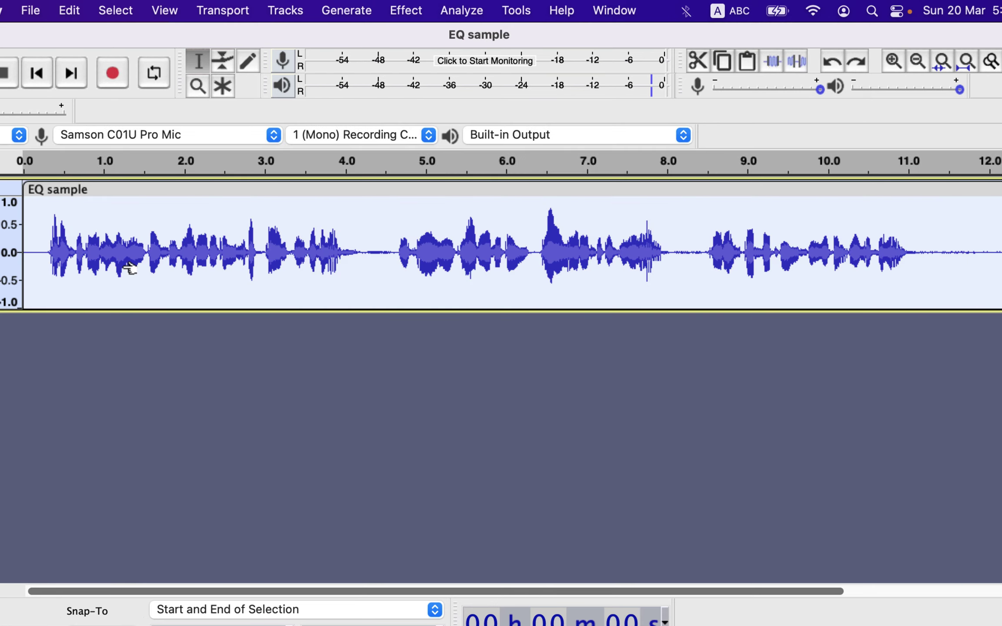
pyautogui.press('super+d')
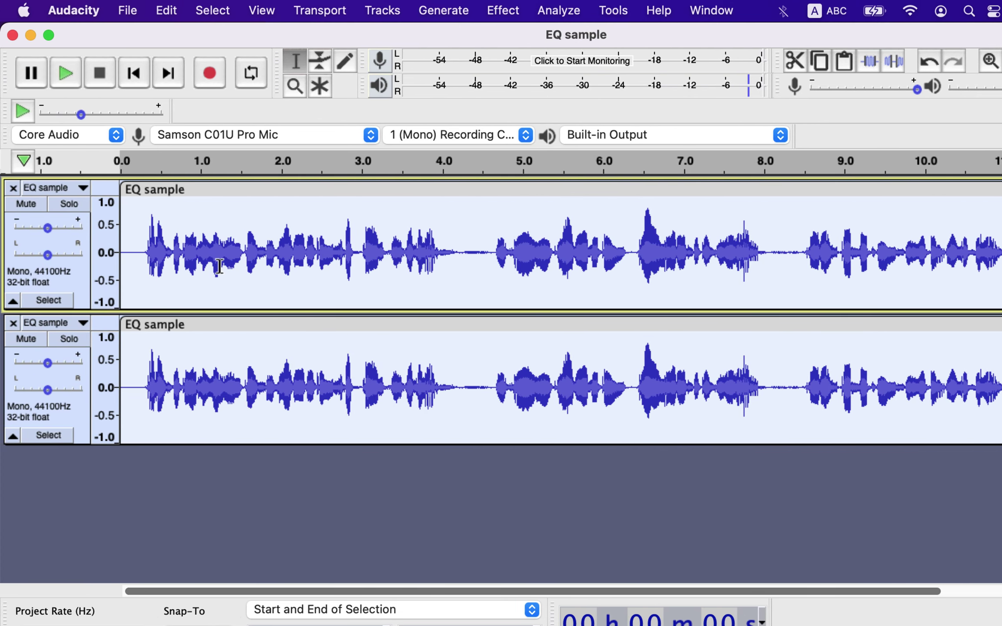
pyautogui.click(66, 203)
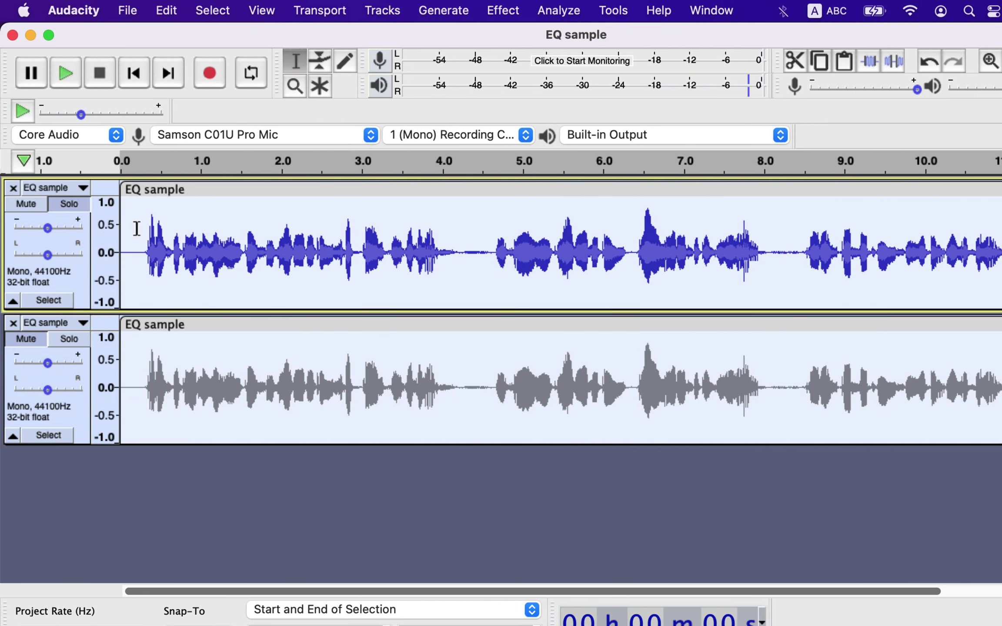
pyautogui.click(212, 245)
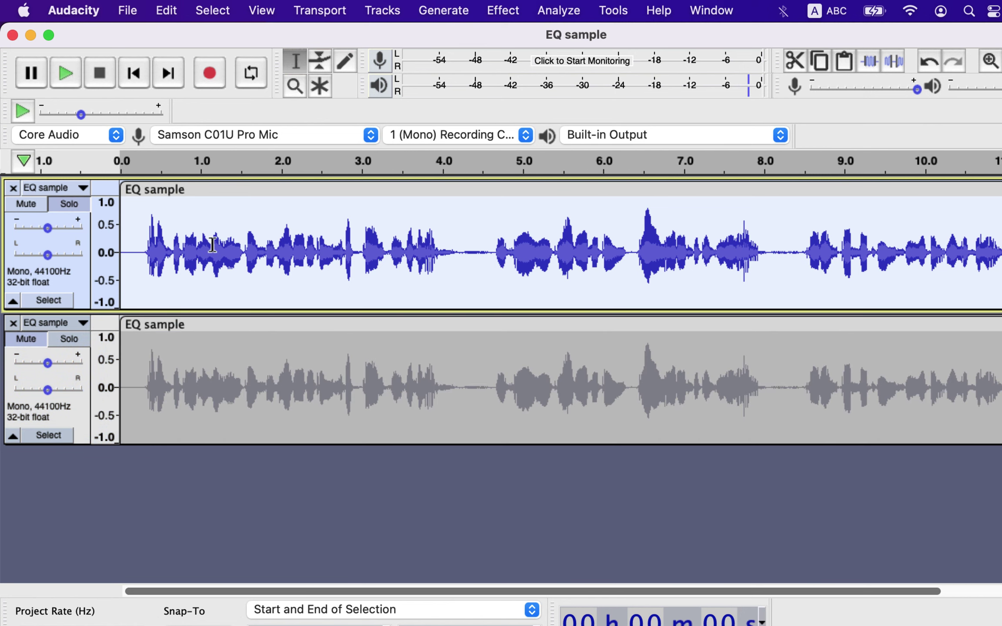
# Step: Open the Filter Curve EQ effect for the selected clip and load the 100Hz Rumble factory preset
pyautogui.click(515, 12)
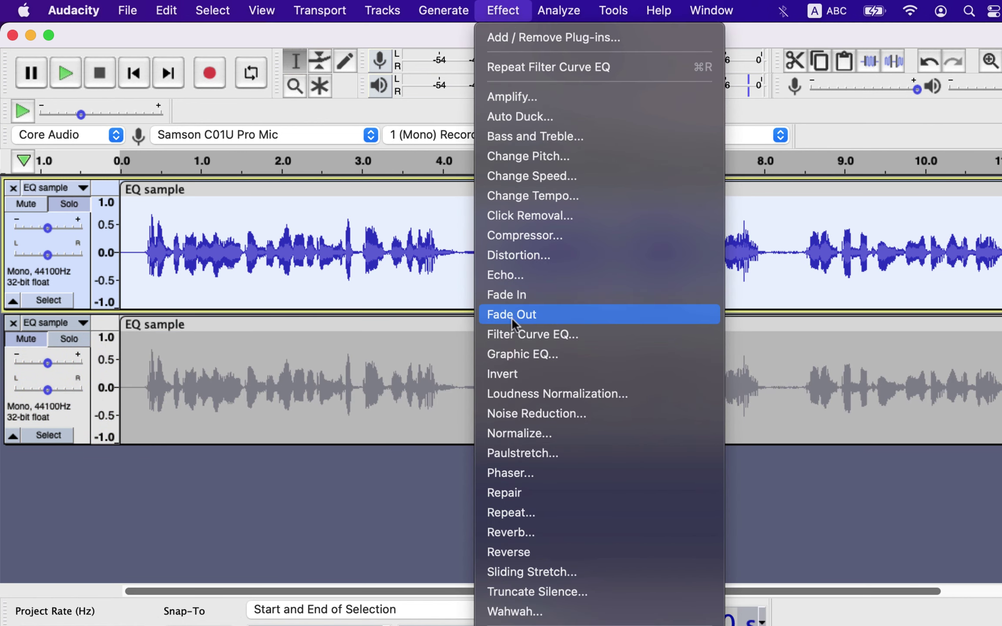
pyautogui.click(514, 332)
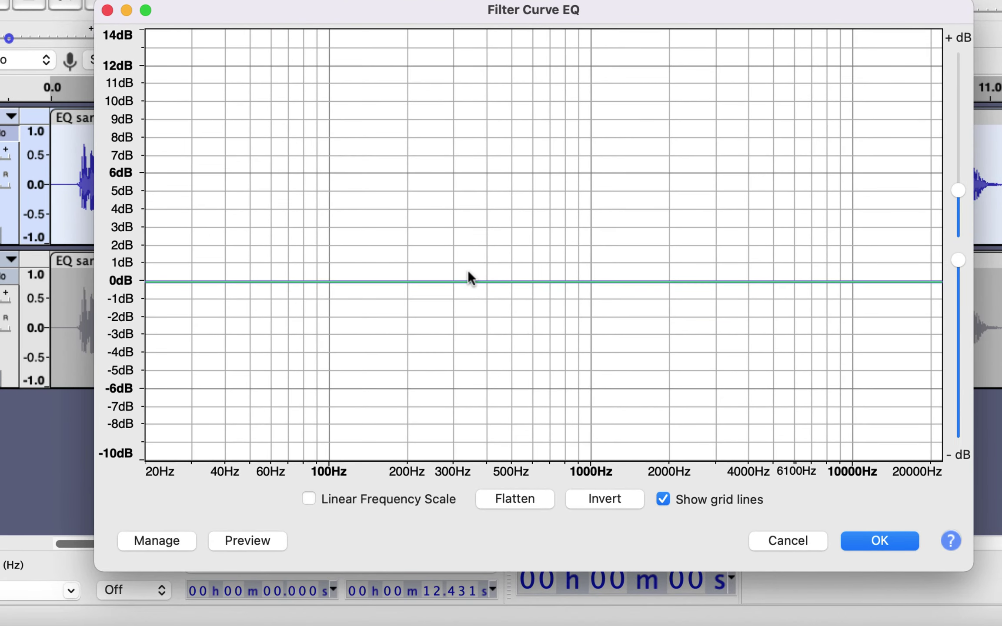
pyautogui.click(142, 545)
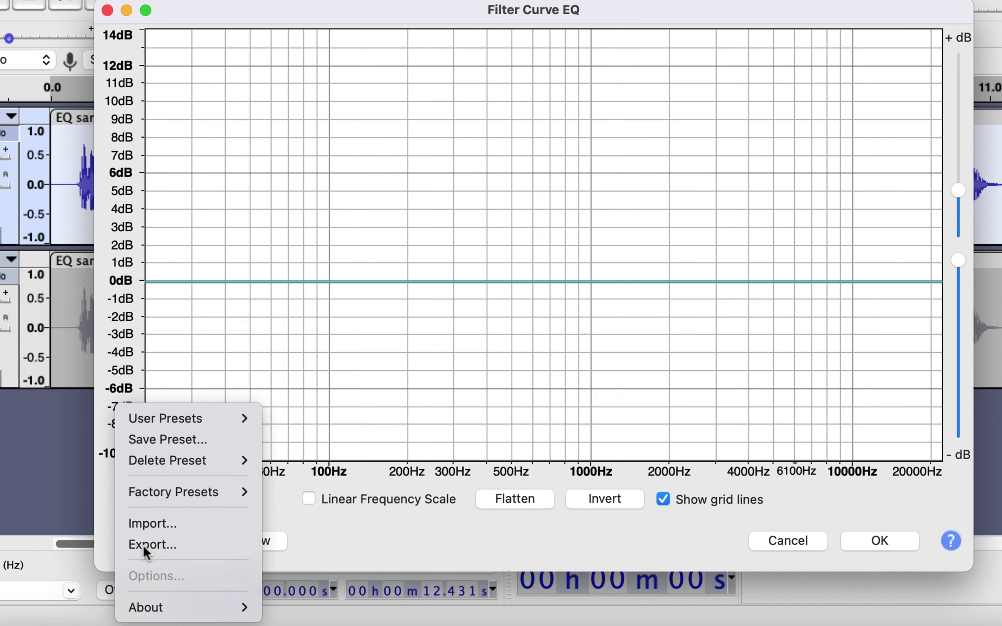
pyautogui.moveTo(213, 484)
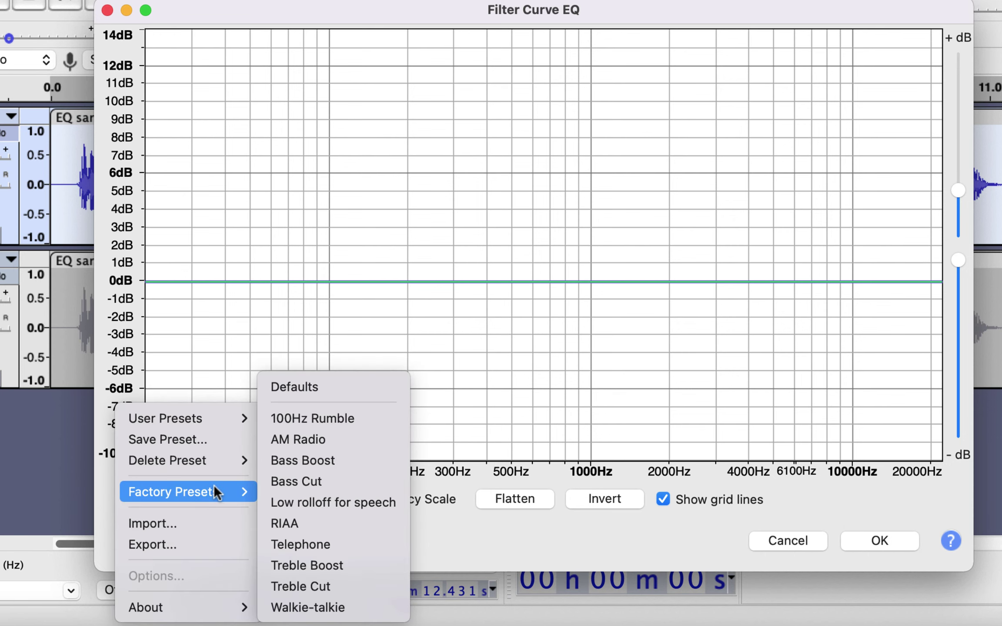
pyautogui.click(292, 417)
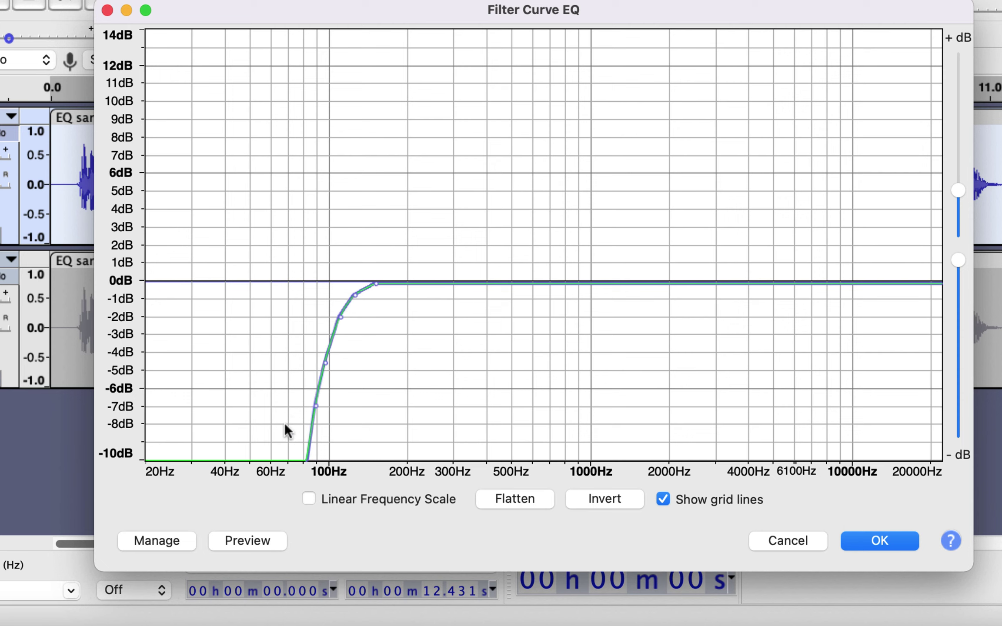
# Step: Load the Bass Boost factory preset into the filter curve
pyautogui.click(169, 536)
pyautogui.moveTo(212, 487)
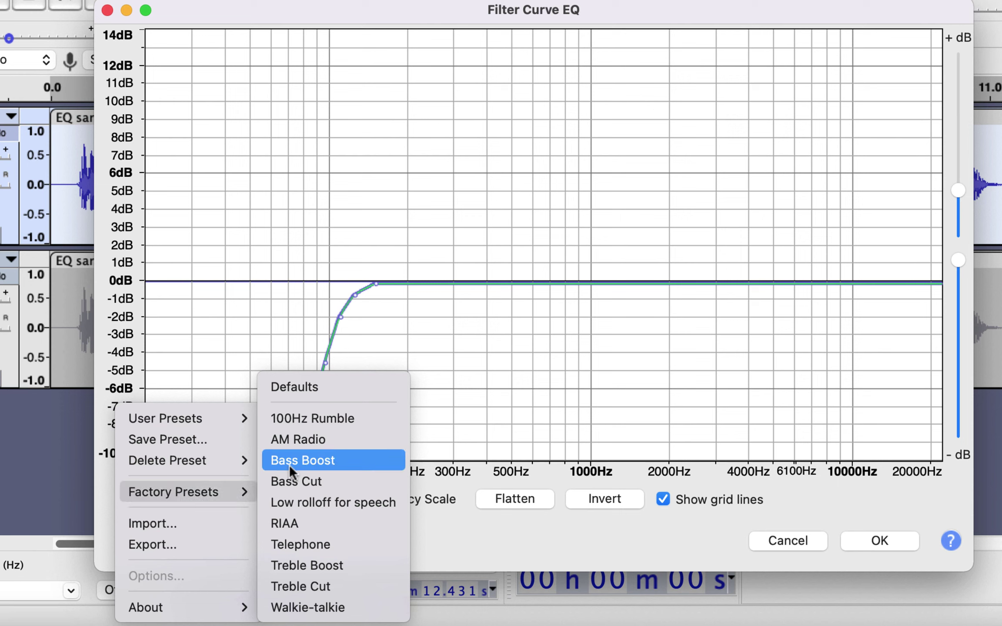
pyautogui.click(300, 459)
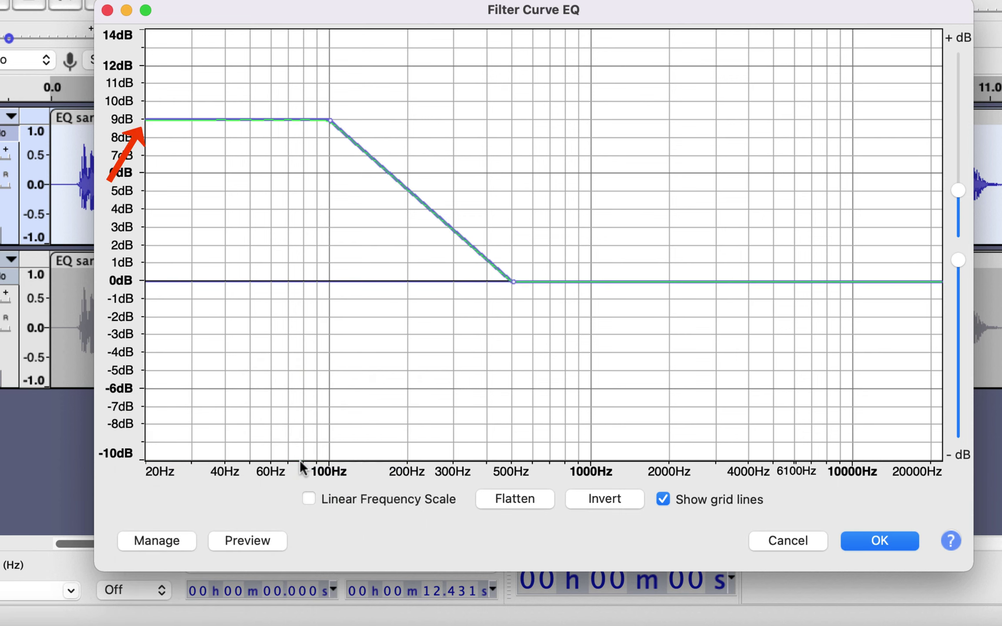
# Step: Try the Low rolloff for speech factory preset, then flatten the curve
pyautogui.click(158, 539)
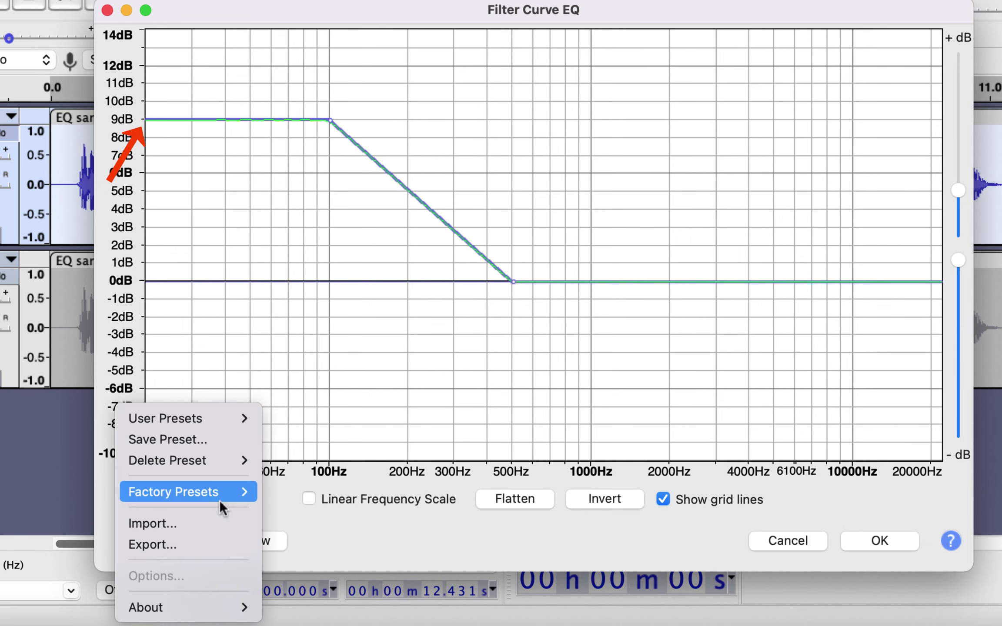
pyautogui.moveTo(220, 499)
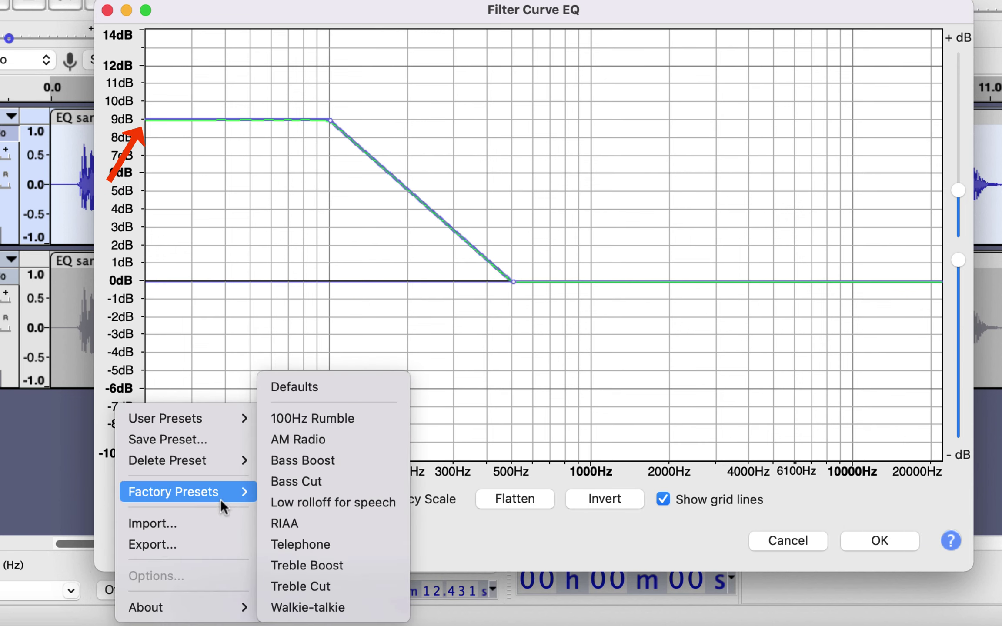
pyautogui.click(301, 502)
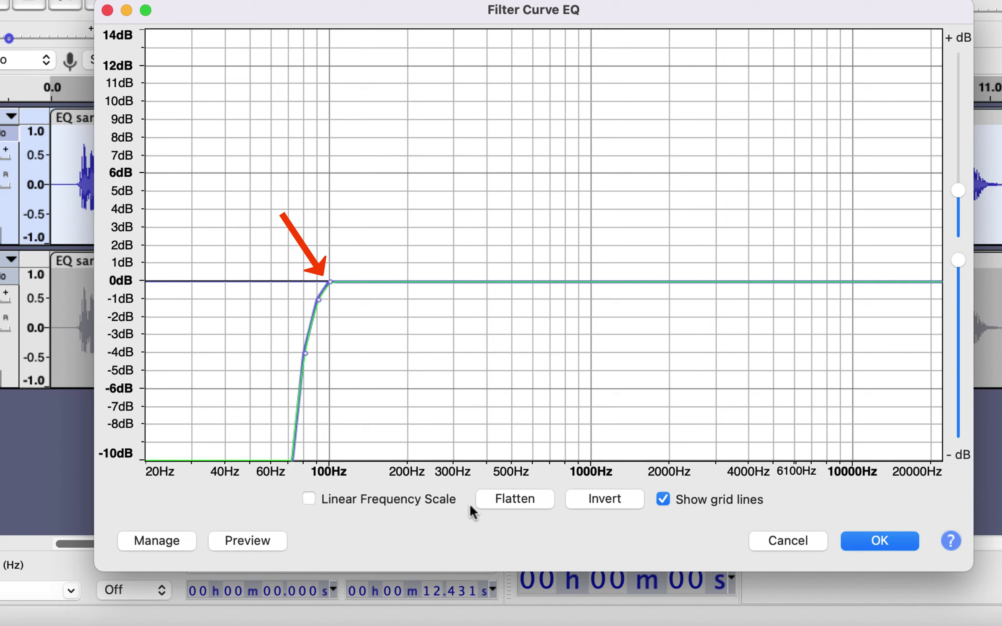
pyautogui.click(513, 499)
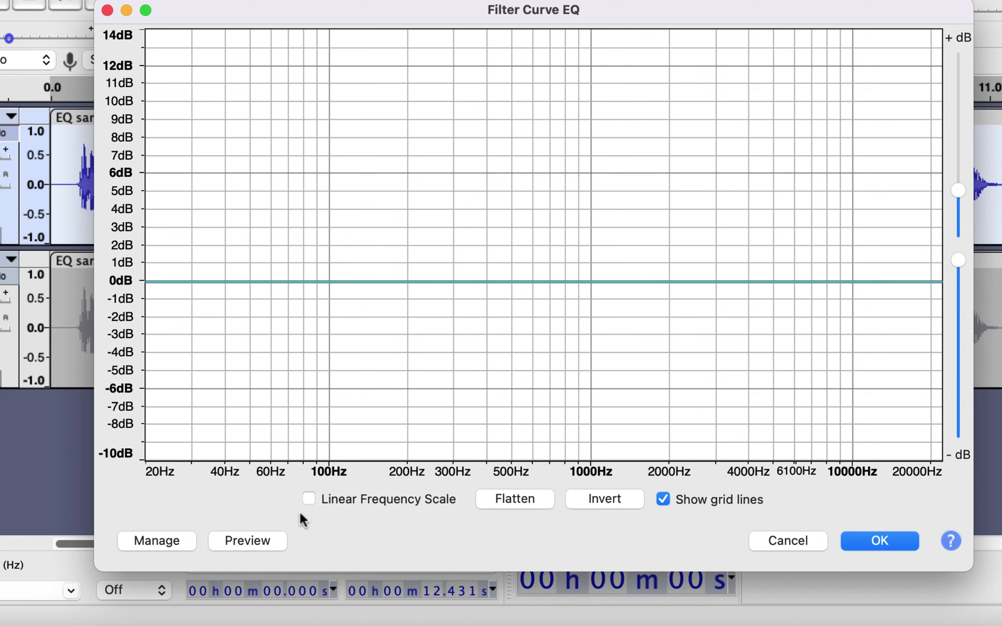
# Step: Reload the Low rolloff for speech preset and shift its two middle control points to slightly higher frequencies, at about -4.5 dB and -1.5 dB
pyautogui.click(163, 533)
pyautogui.moveTo(205, 497)
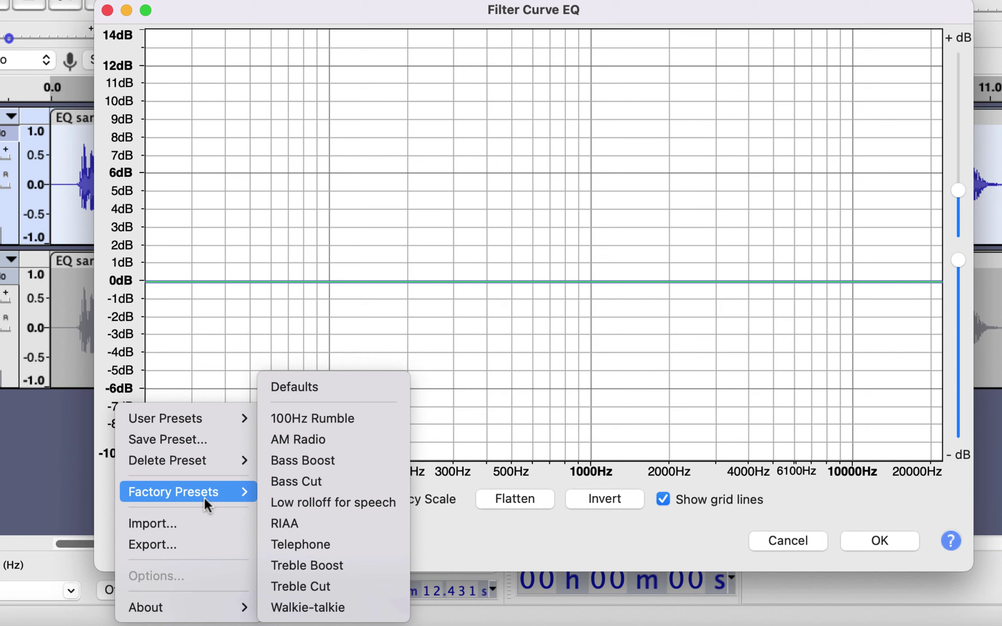
pyautogui.click(351, 504)
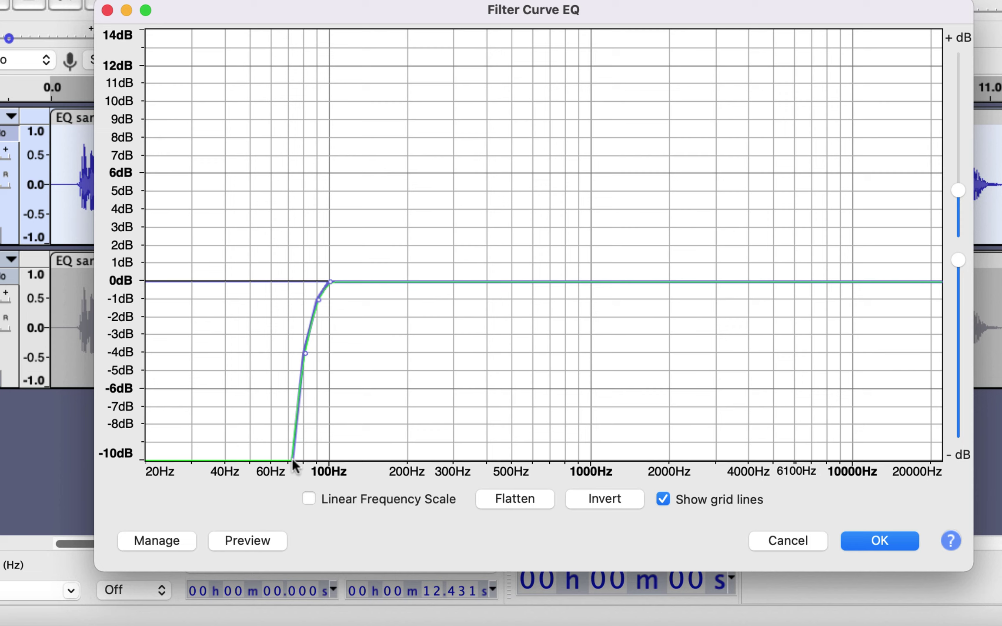
pyautogui.moveTo(306, 353); pyautogui.dragTo(315, 362)
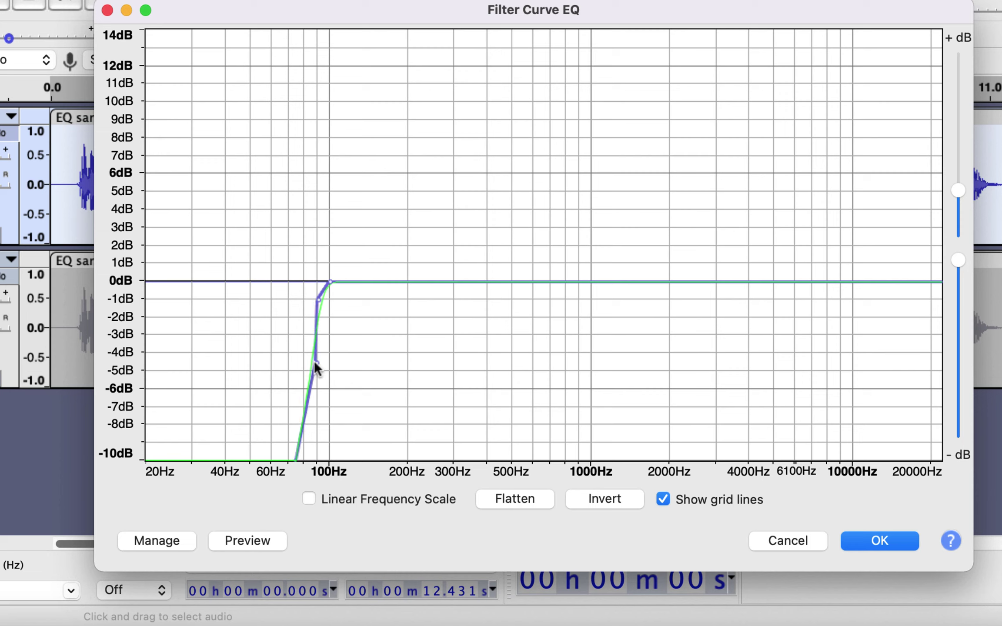
pyautogui.moveTo(316, 297); pyautogui.dragTo(323, 303)
# Step: Load the Treble Boost factory preset into the filter curve and cancel the effect without applying it
pyautogui.click(150, 544)
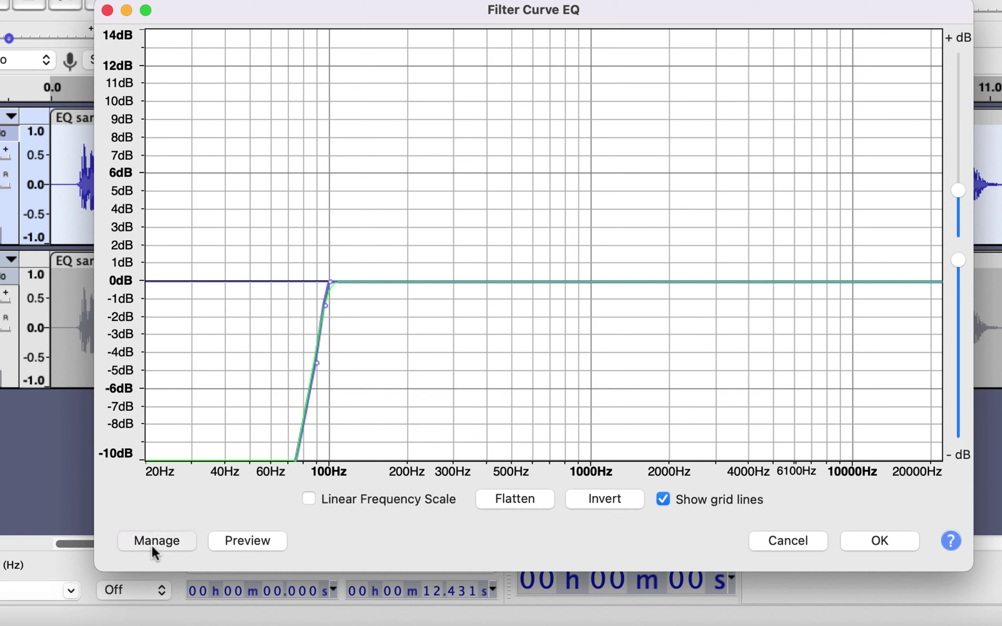
pyautogui.moveTo(207, 494)
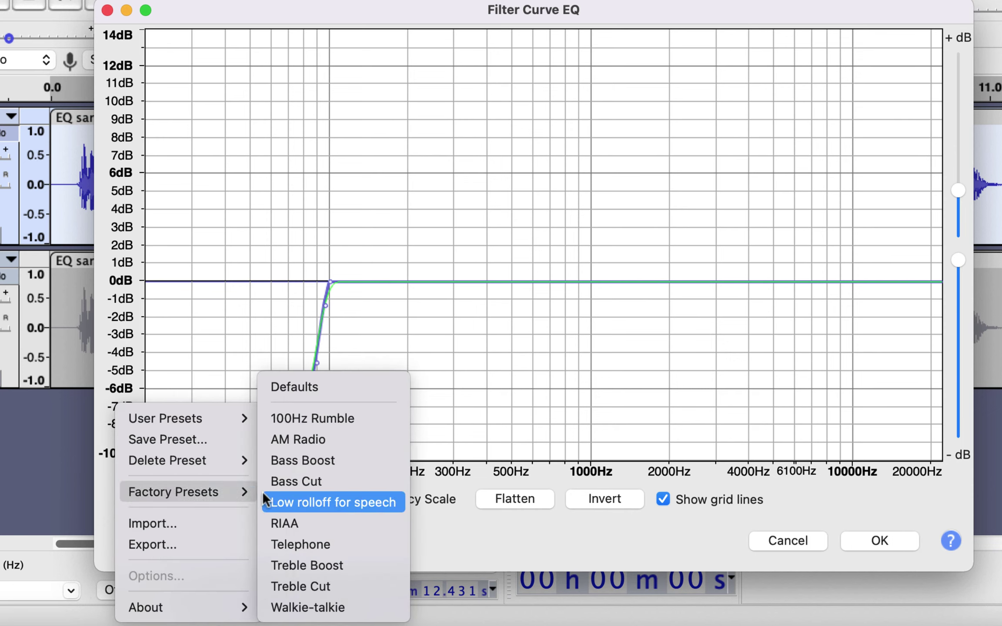
pyautogui.click(298, 569)
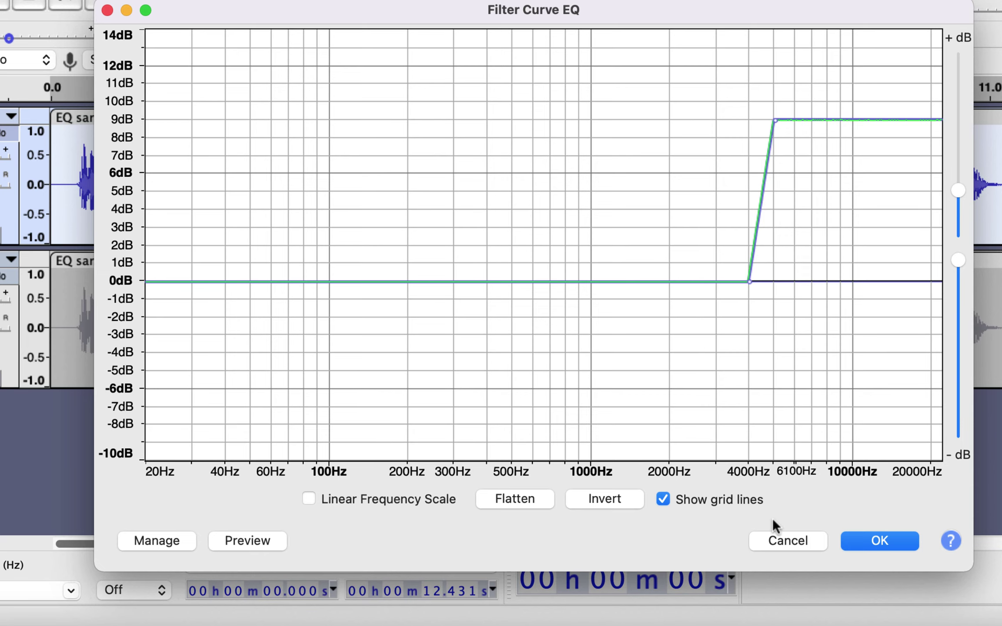
pyautogui.click(776, 543)
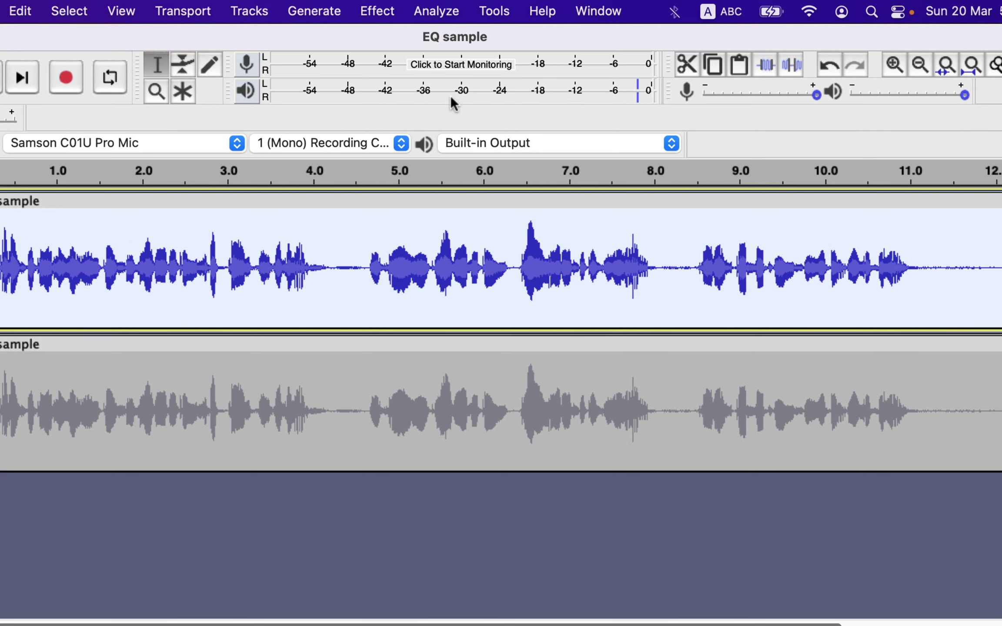
# Step: Plot the selected clip's spectrum, enlarge the Frequency Analysis window to examine the frequency distribution, and close it
pyautogui.click(437, 11)
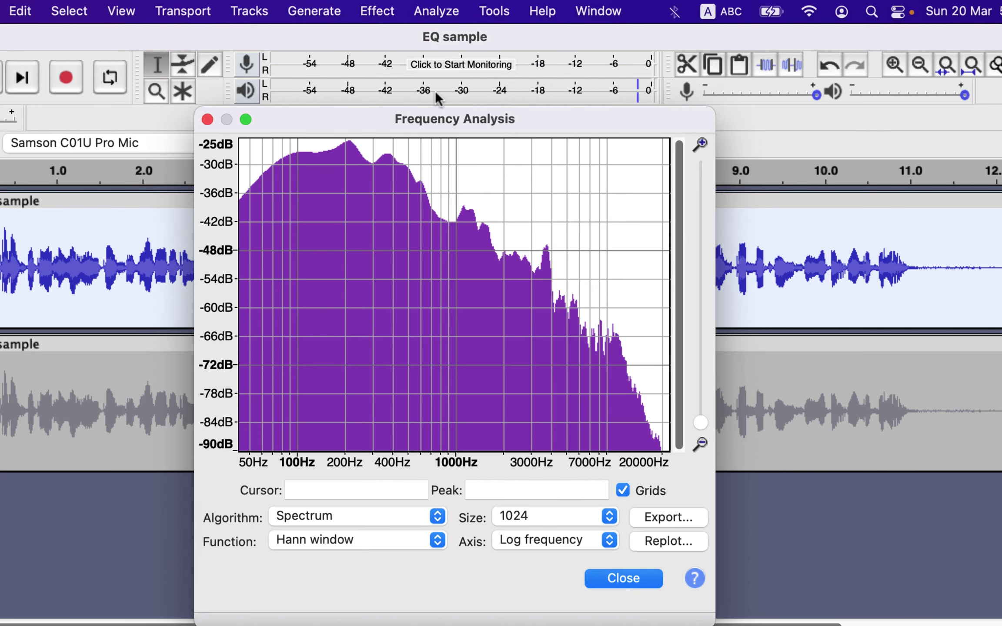
pyautogui.moveTo(439, 114); pyautogui.dragTo(263, 65)
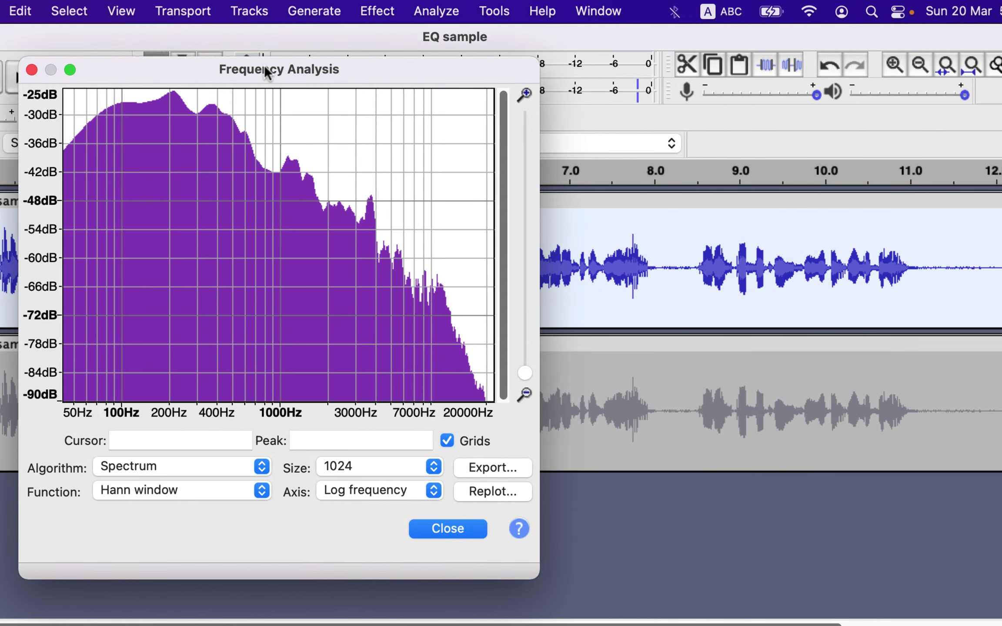
pyautogui.moveTo(534, 573); pyautogui.dragTo(991, 616)
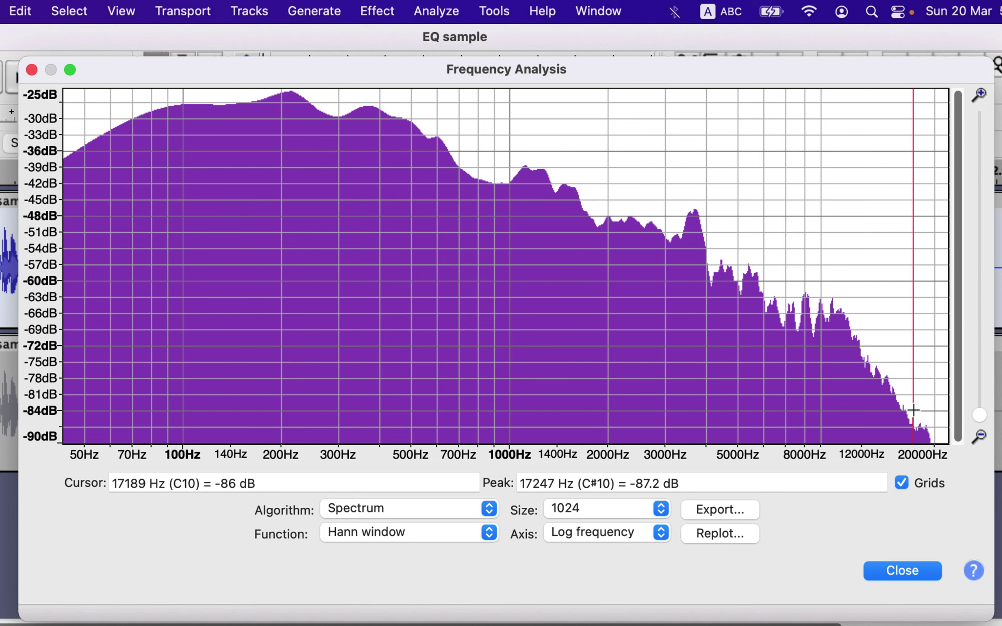
pyautogui.click(31, 70)
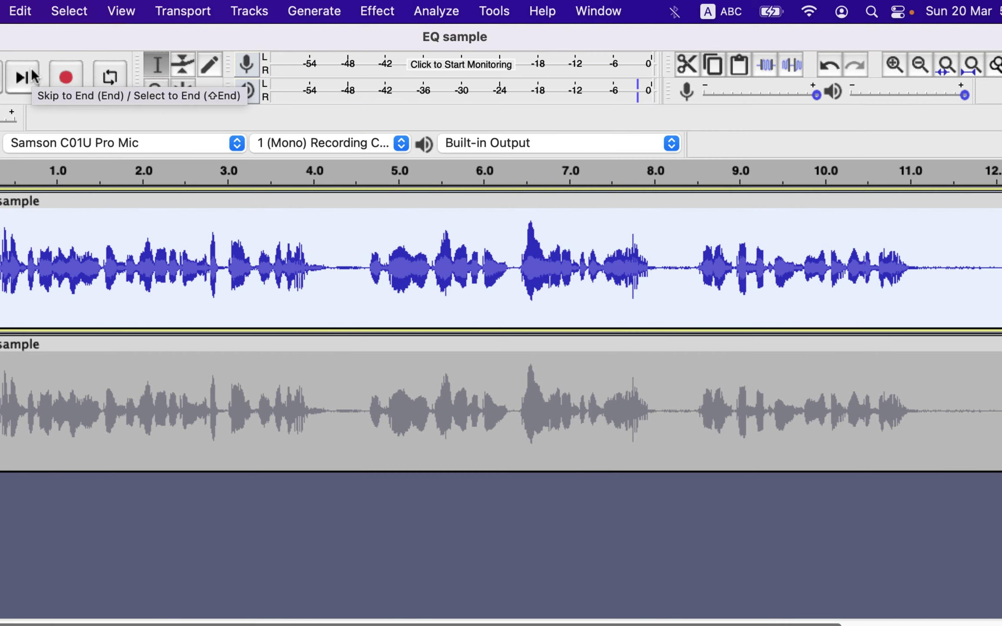
# Step: Open the Graphic EQ effect for the selected clip and flatten all frequency bands
pyautogui.click(373, 12)
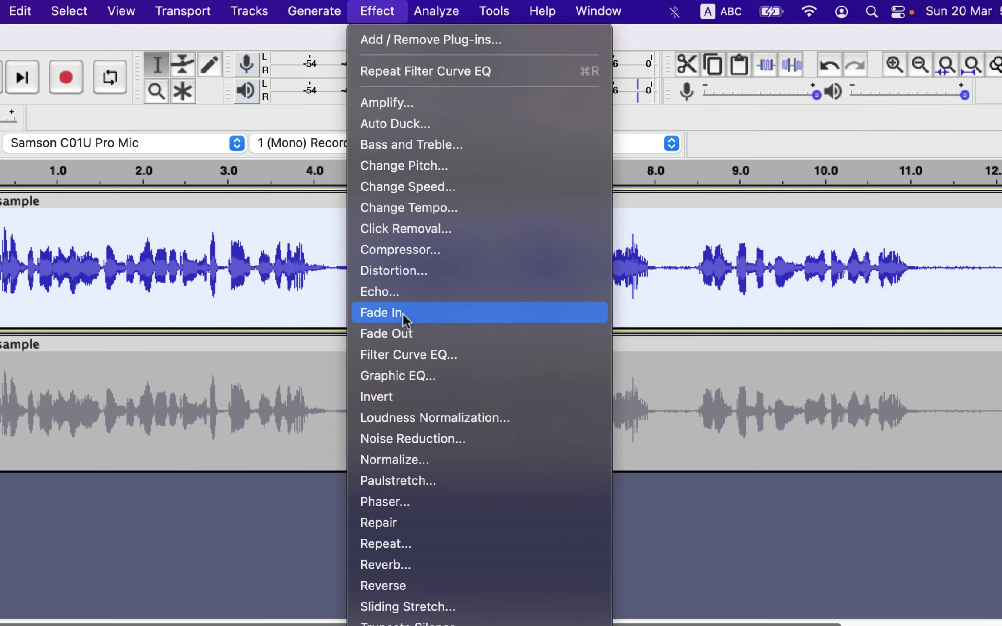
pyautogui.click(401, 371)
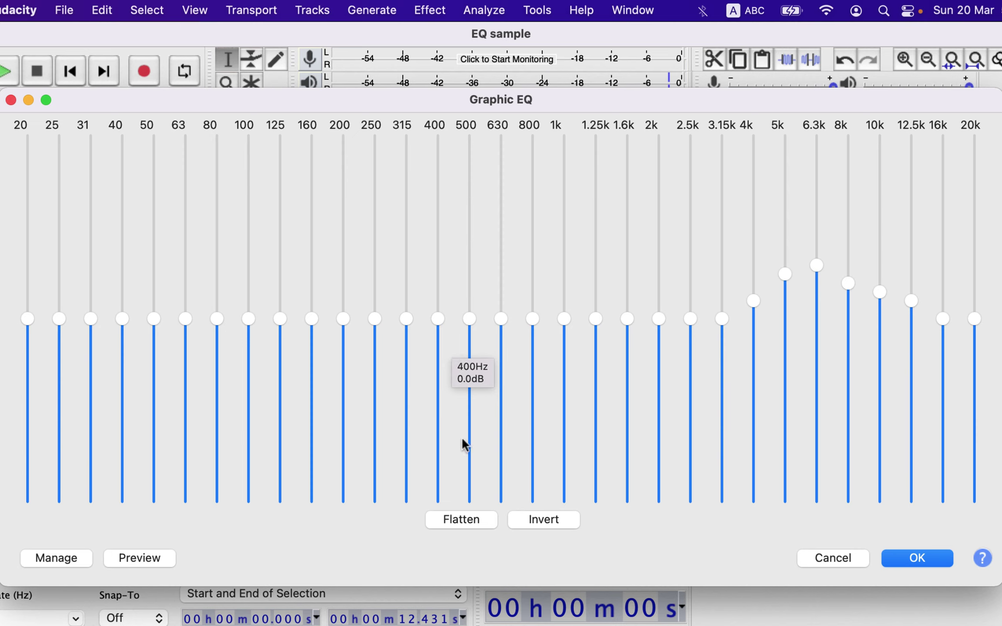
pyautogui.click(462, 521)
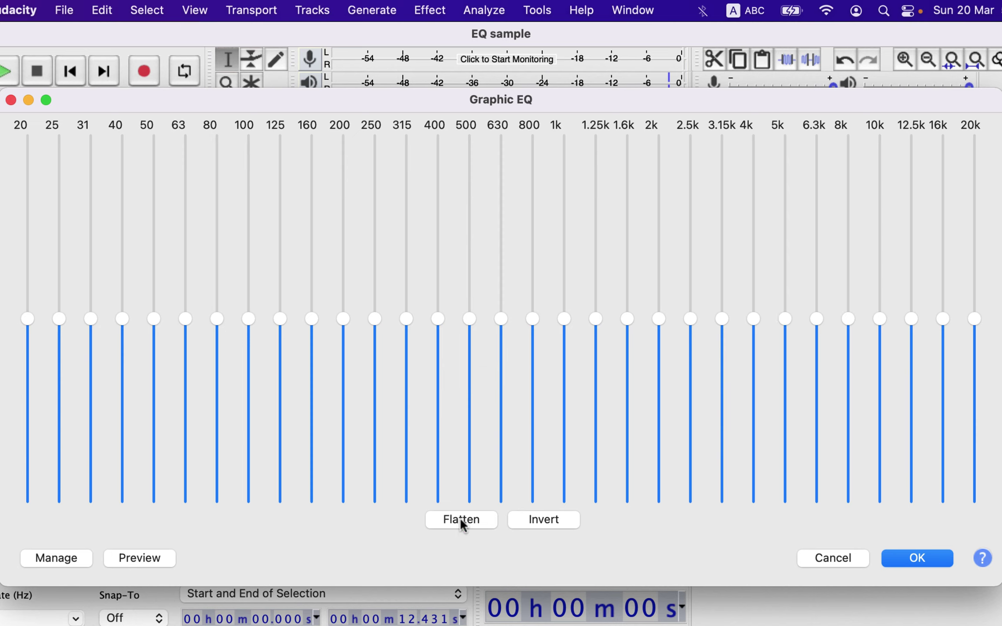
# Step: Load the Treble Boost factory preset in Graphic EQ and cancel the effect without applying it
pyautogui.click(62, 558)
pyautogui.moveTo(102, 529)
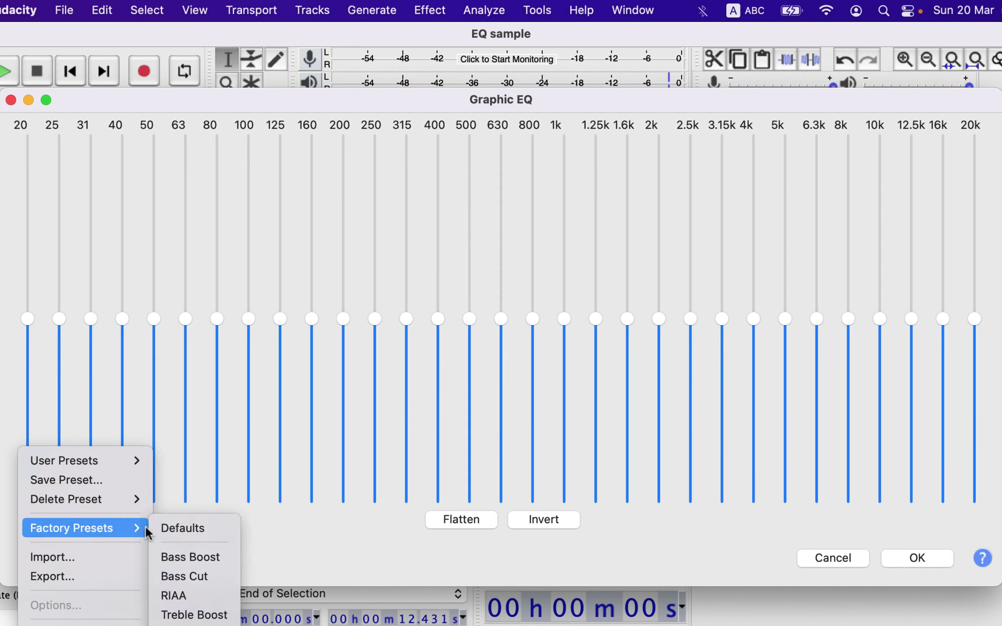
pyautogui.click(196, 615)
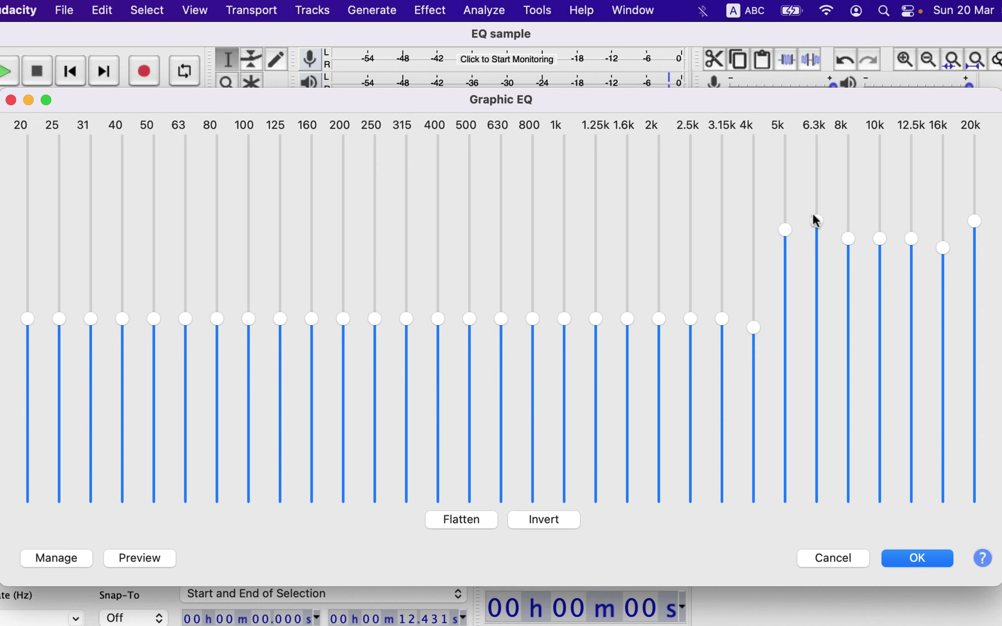
pyautogui.click(833, 561)
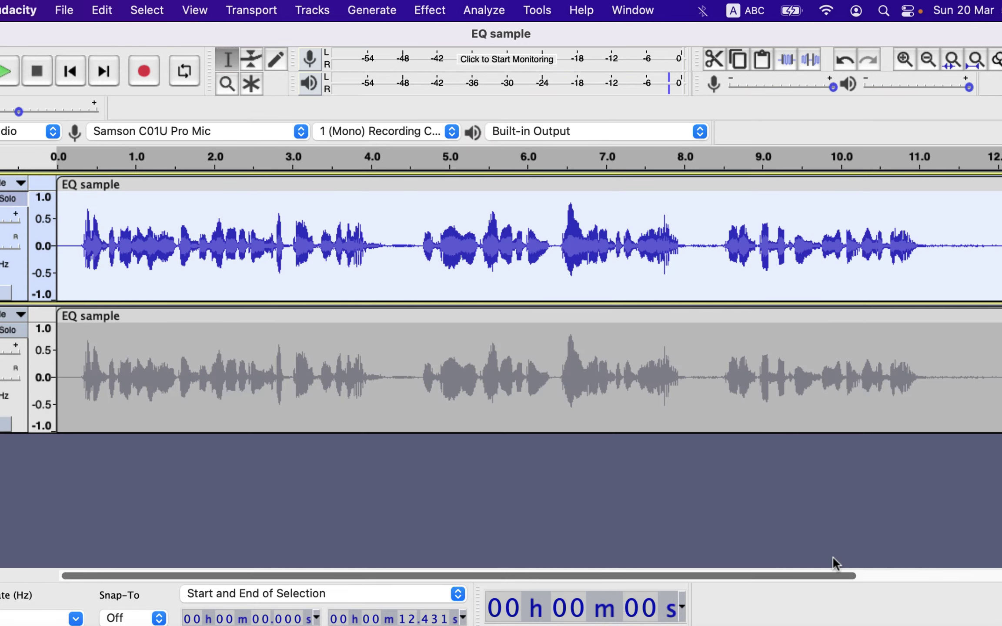
# Step: Load the Treble Boost factory preset in Filter Curve EQ and lower its high-frequency boost to 6 dB
pyautogui.click(423, 14)
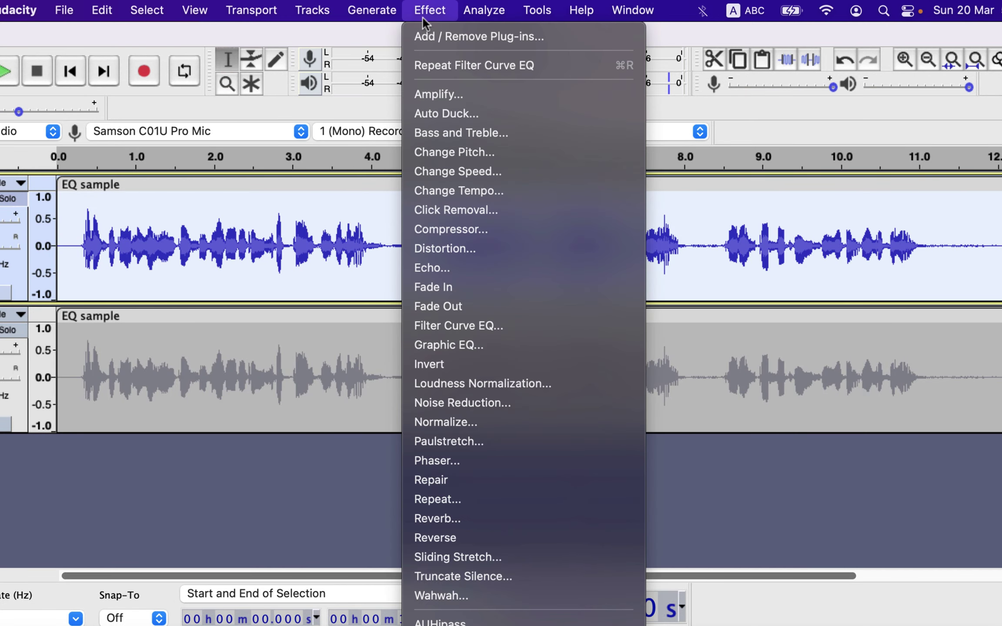
pyautogui.click(427, 325)
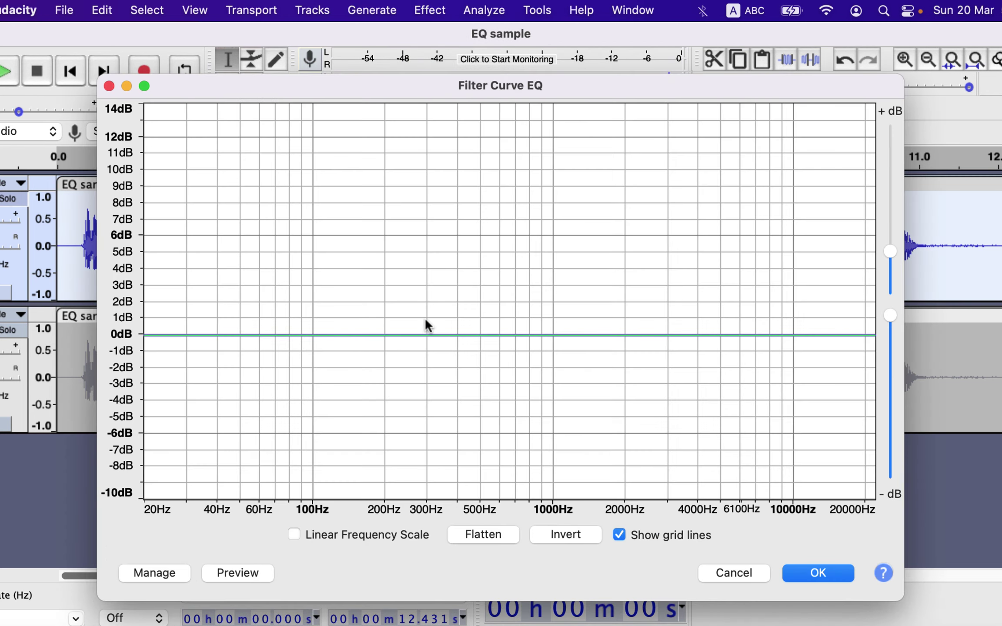
pyautogui.click(143, 577)
pyautogui.moveTo(206, 526)
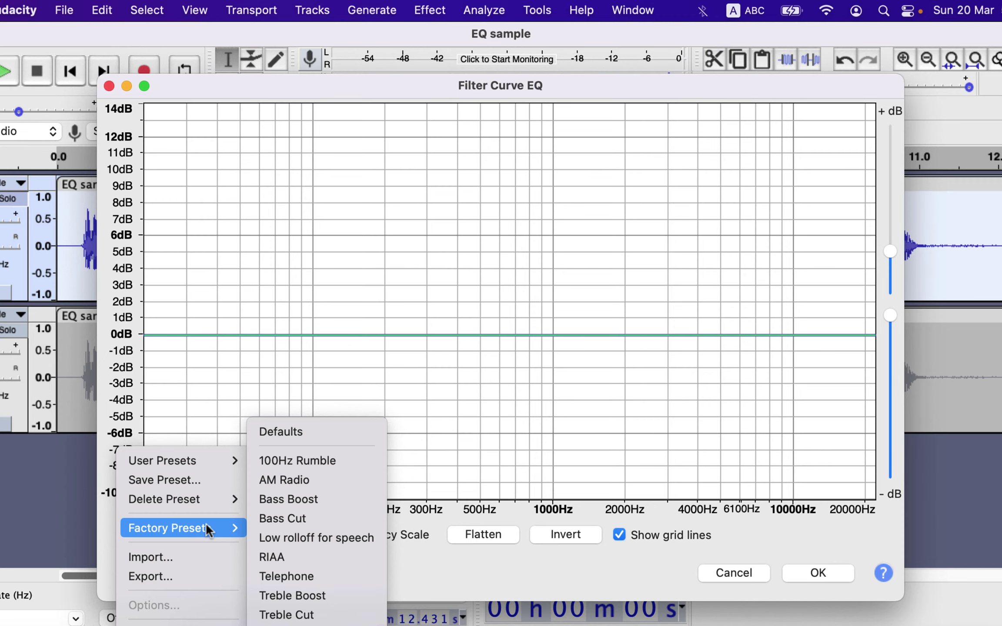
pyautogui.click(293, 594)
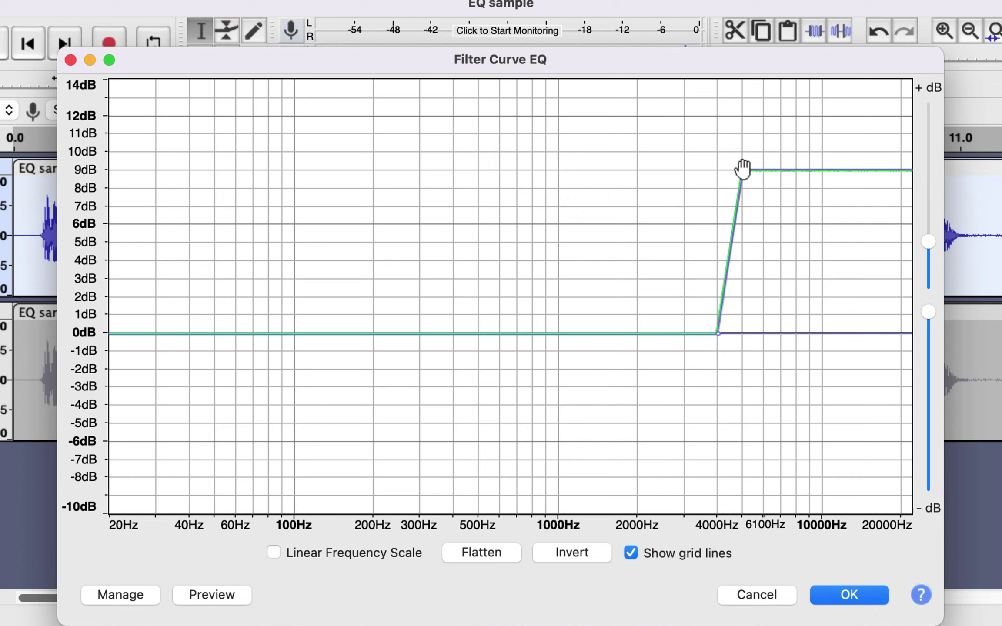
pyautogui.moveTo(742, 169); pyautogui.dragTo(743, 223)
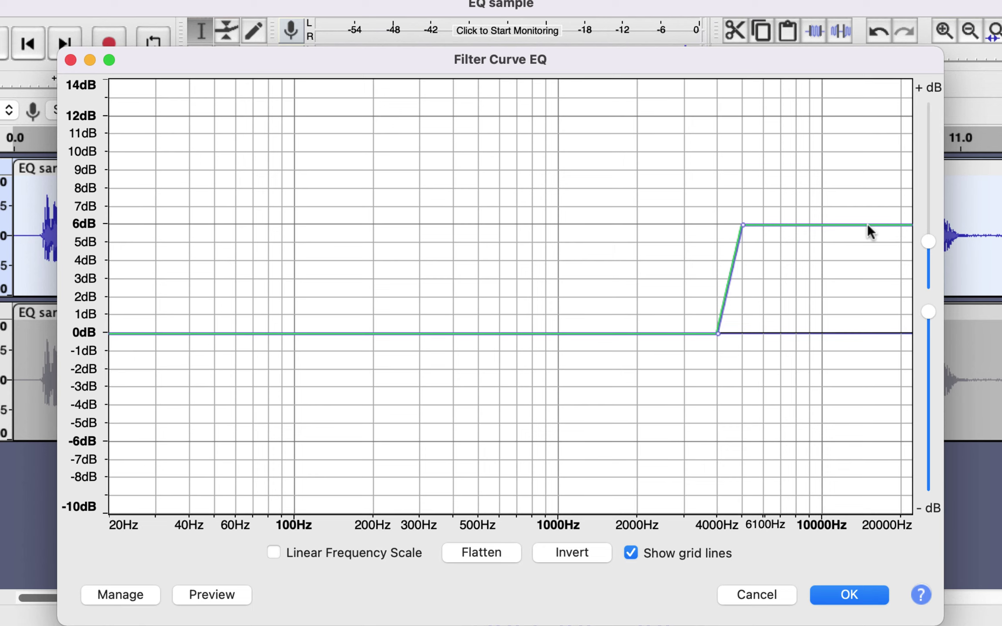
# Step: On a linear frequency scale with the range extended to -36 dB, roll the curve off from about 16000 Hz to about -36 dB at 19000 Hz
pyautogui.click(327, 553)
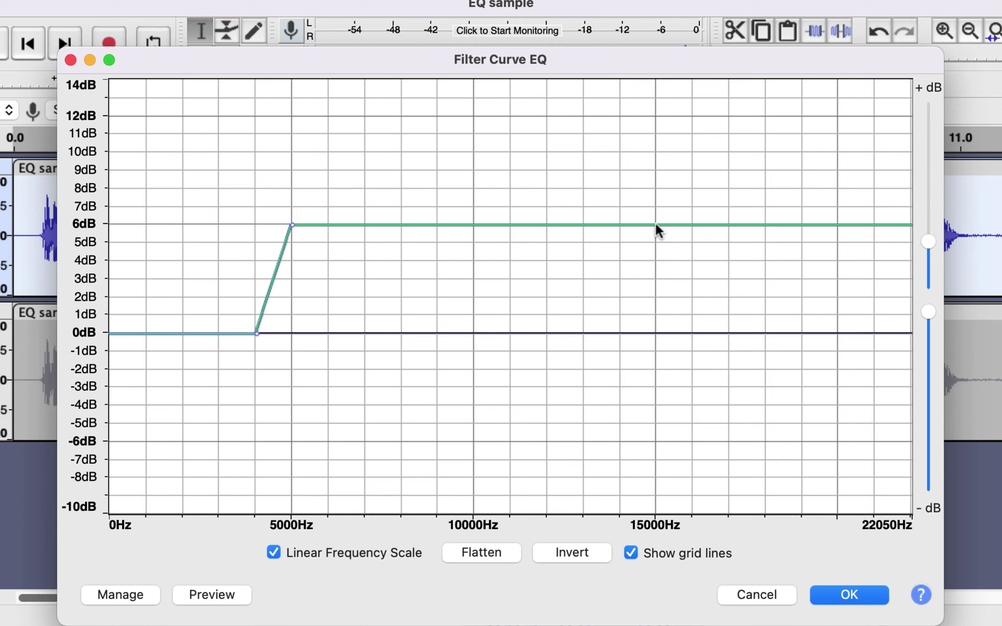
pyautogui.click(692, 224)
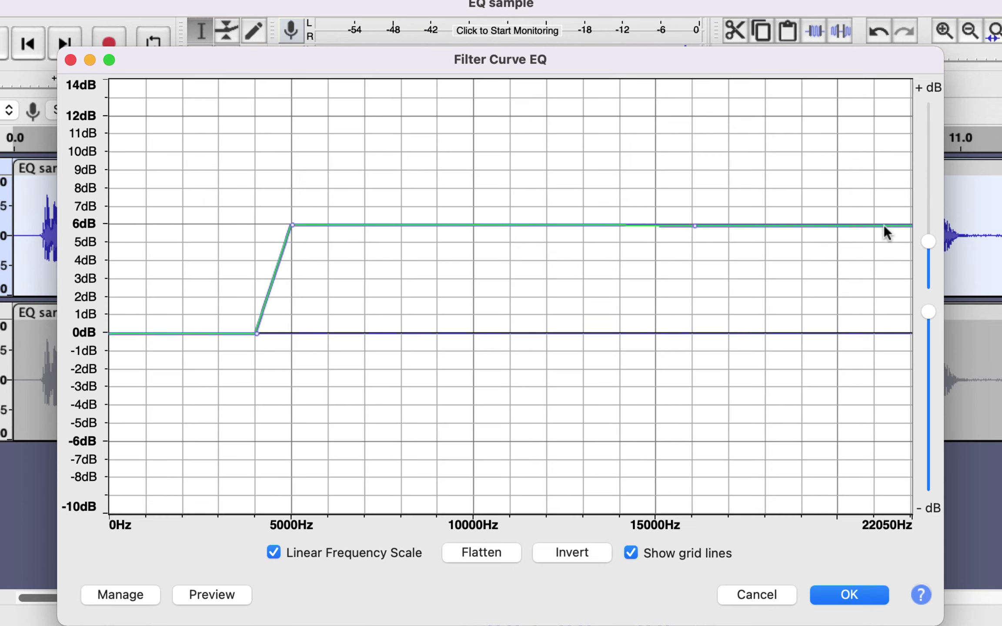
pyautogui.moveTo(907, 221); pyautogui.dragTo(796, 461)
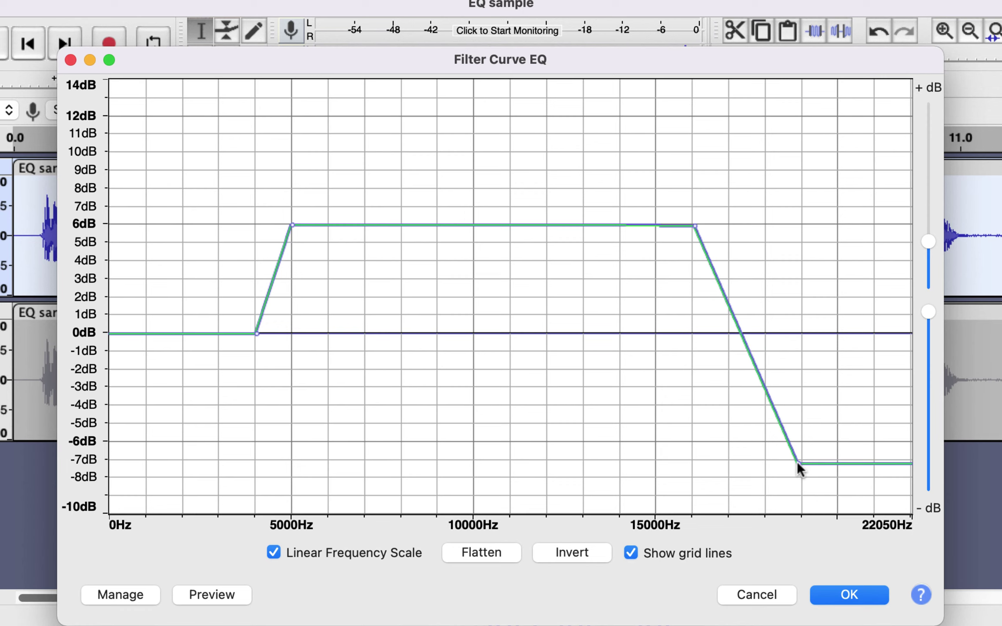
pyautogui.moveTo(930, 313); pyautogui.dragTo(930, 355)
pyautogui.moveTo(799, 264); pyautogui.dragTo(796, 503)
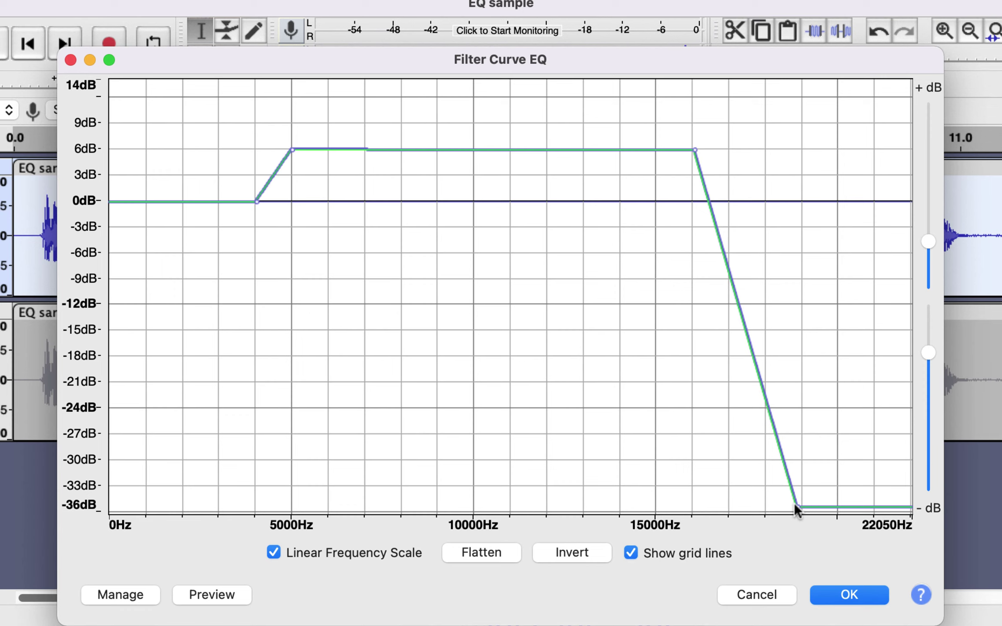
# Step: Return to the logarithmic frequency scale, cut frequencies below about 80 Hz down to -36 dB at about 50 Hz, and apply the filter curve
pyautogui.click(319, 551)
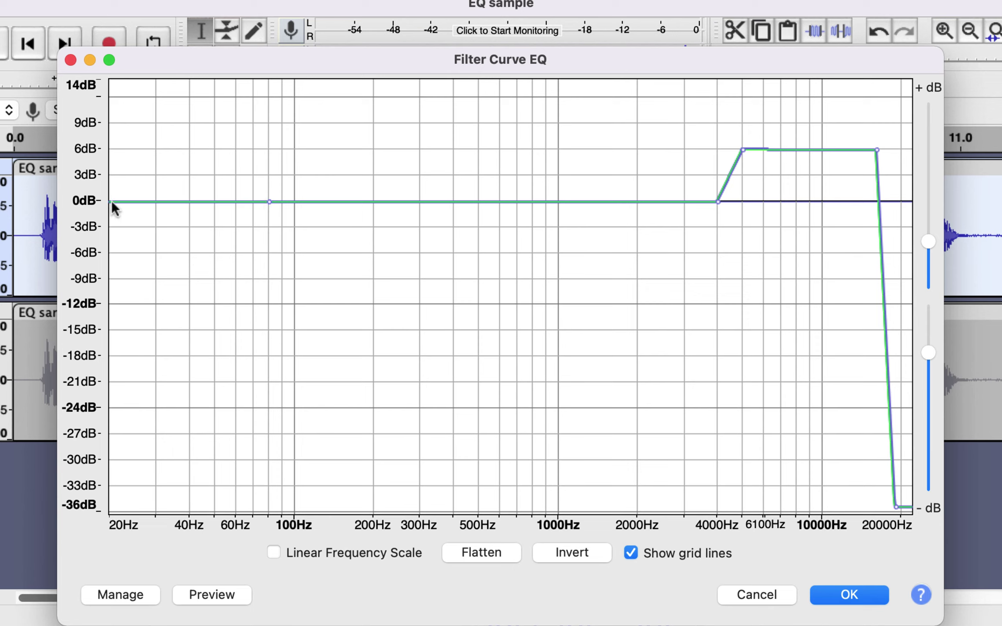
pyautogui.moveTo(112, 201); pyautogui.dragTo(216, 515)
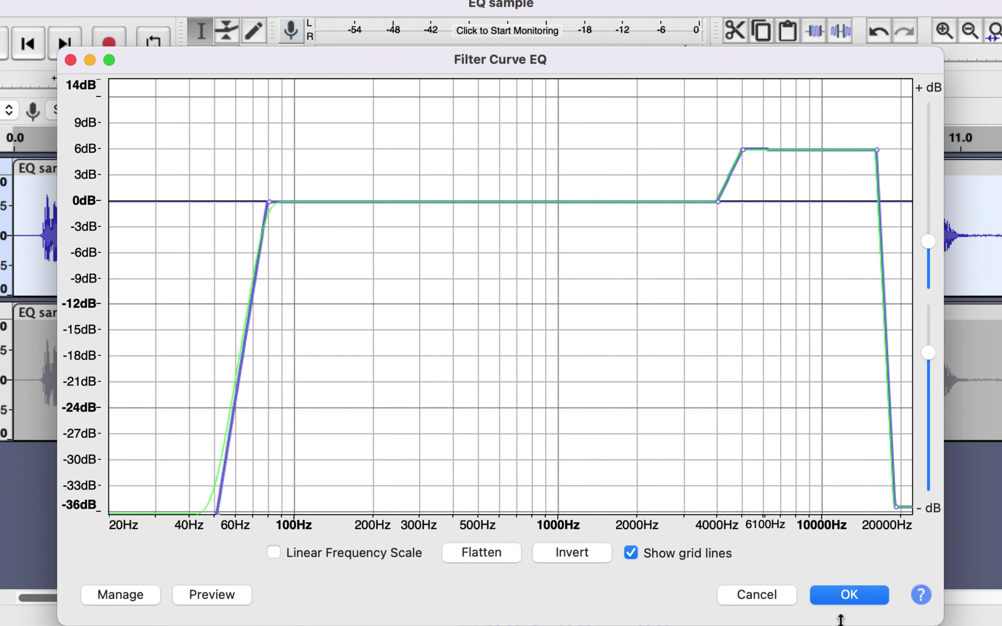
pyautogui.click(849, 595)
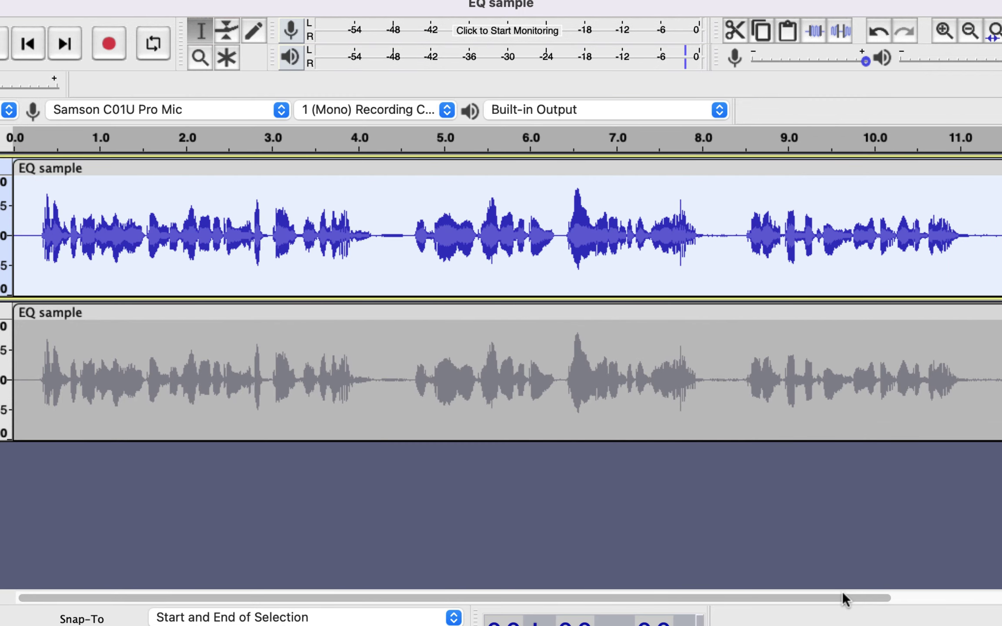
# Step: Play both tracks from near the start, switching solo between the equalized and the original track to compare their sound
pyautogui.click(18, 247)
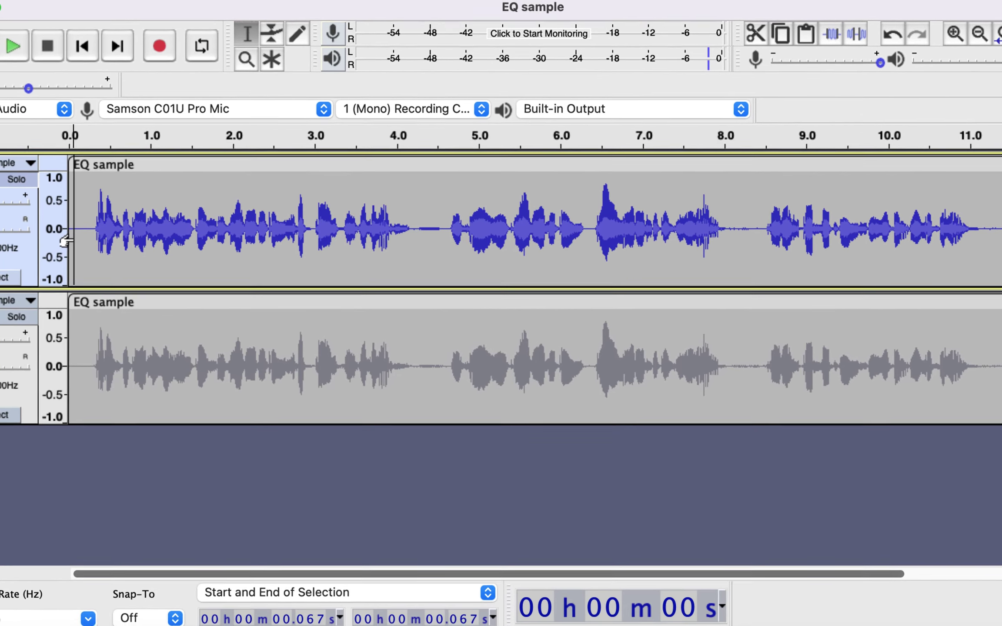
pyautogui.press('space')
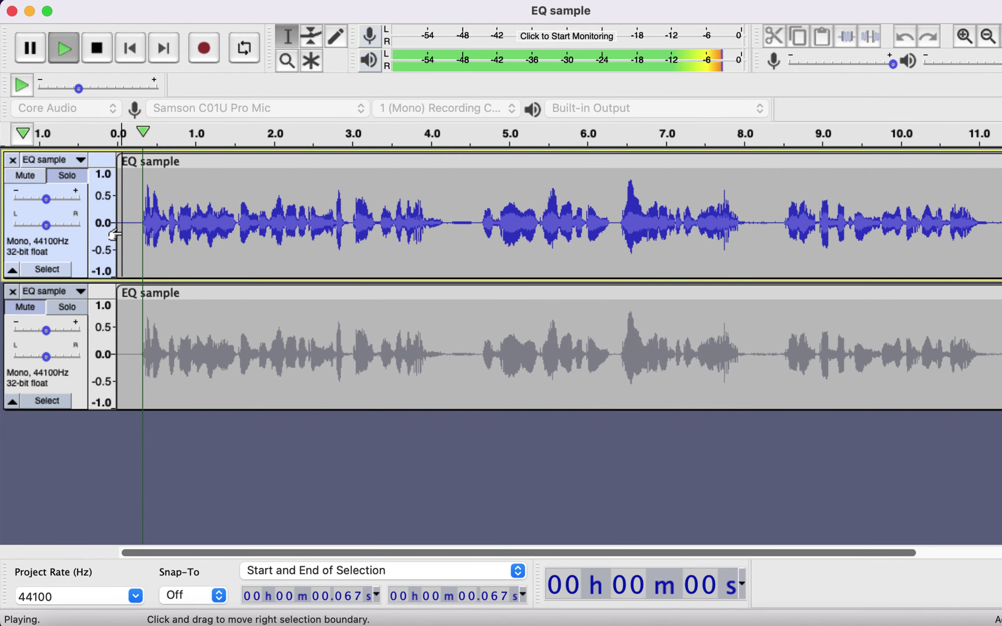
pyautogui.click(67, 307)
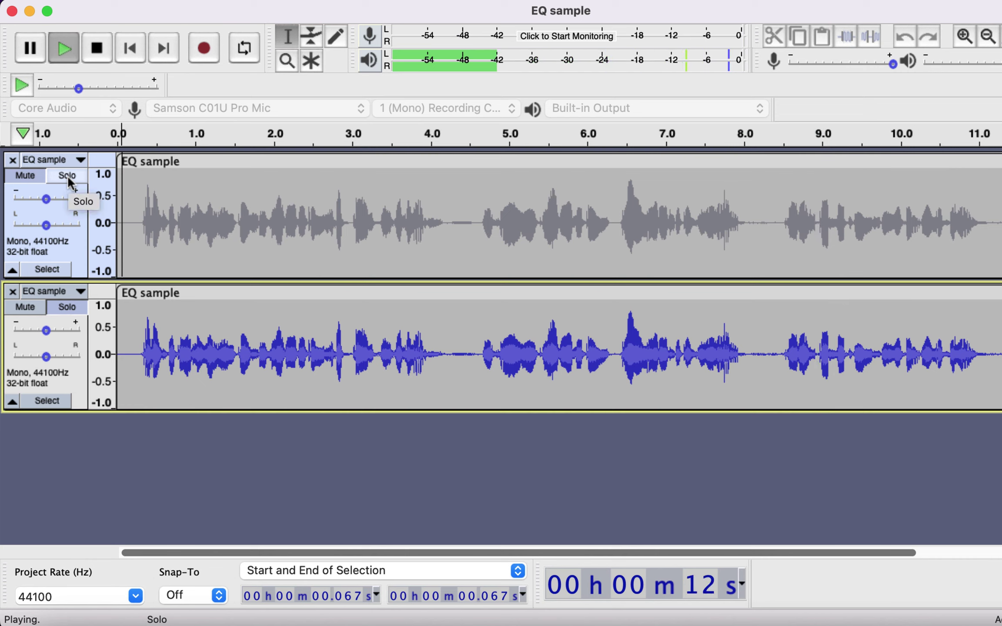
pyautogui.click(117, 220)
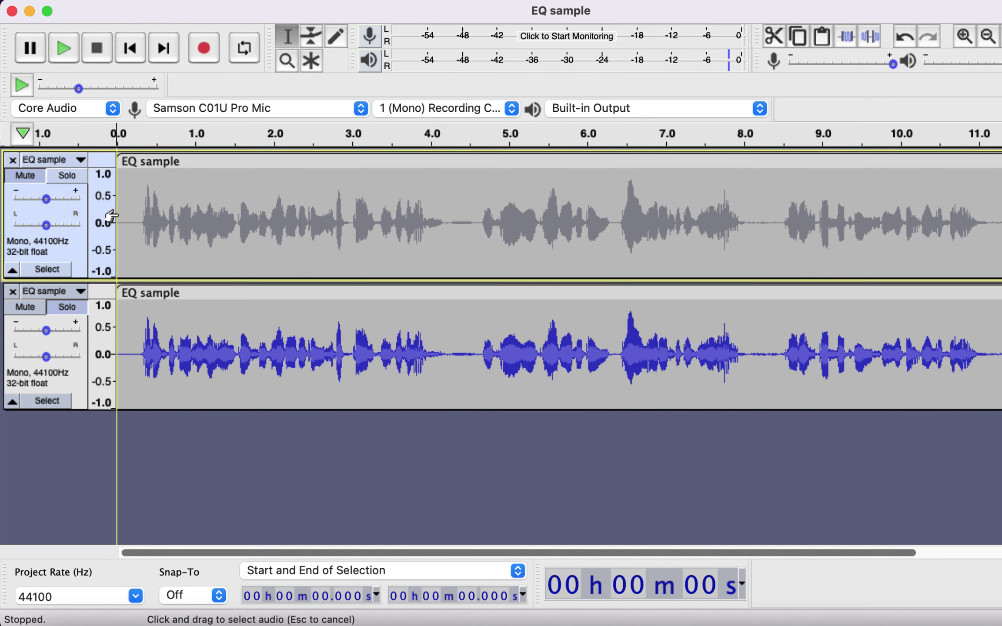
pyautogui.click(122, 216)
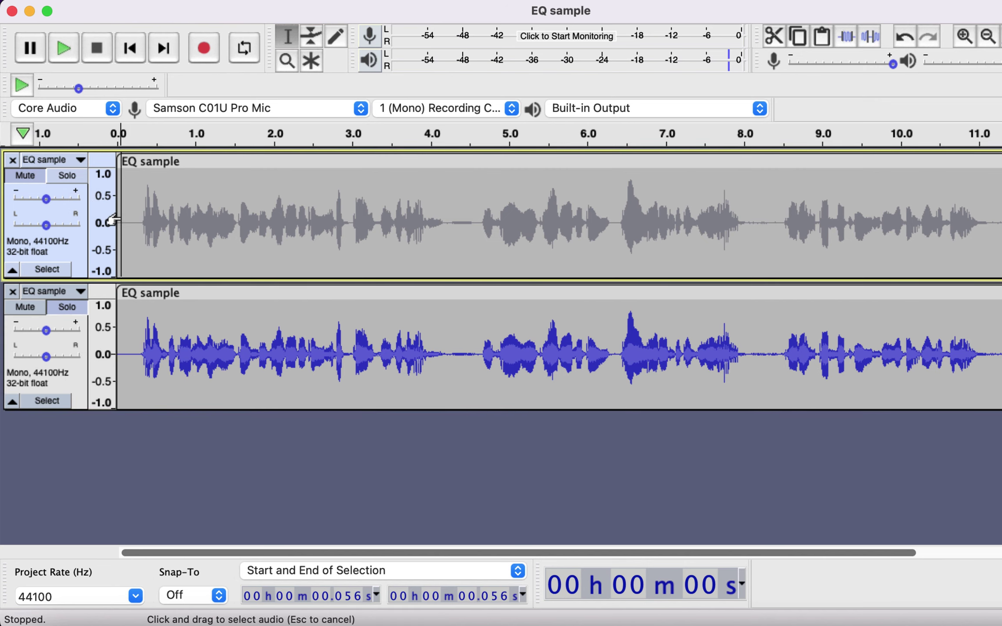
pyautogui.press('space')
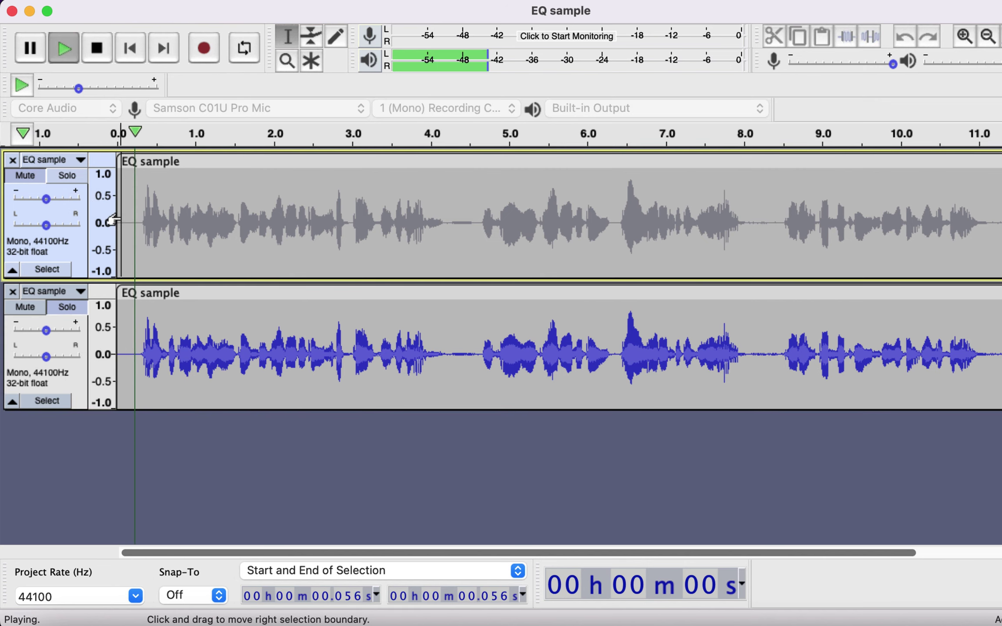
pyautogui.click(66, 176)
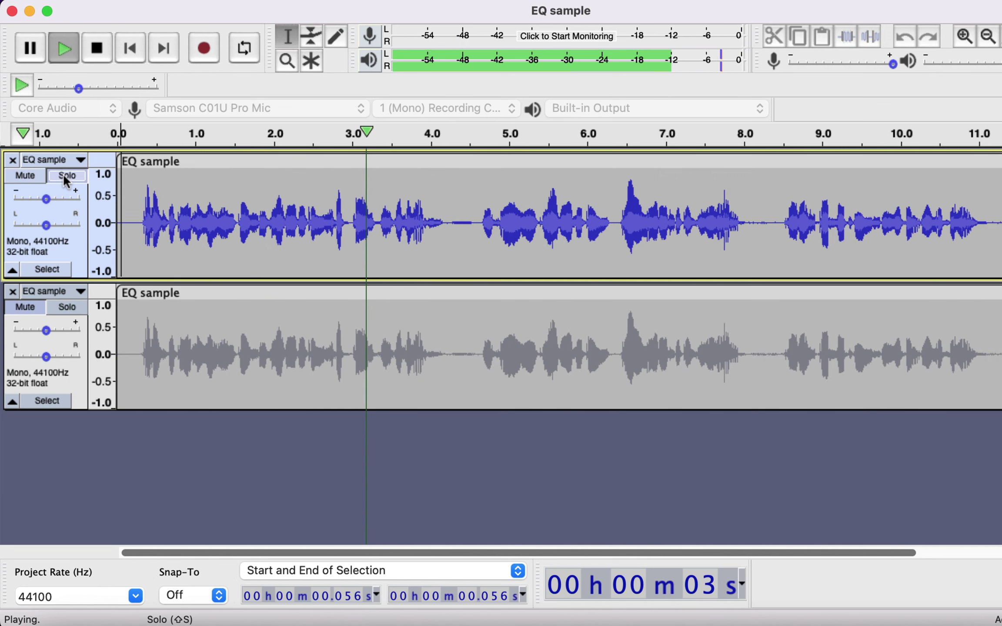
pyautogui.click(67, 308)
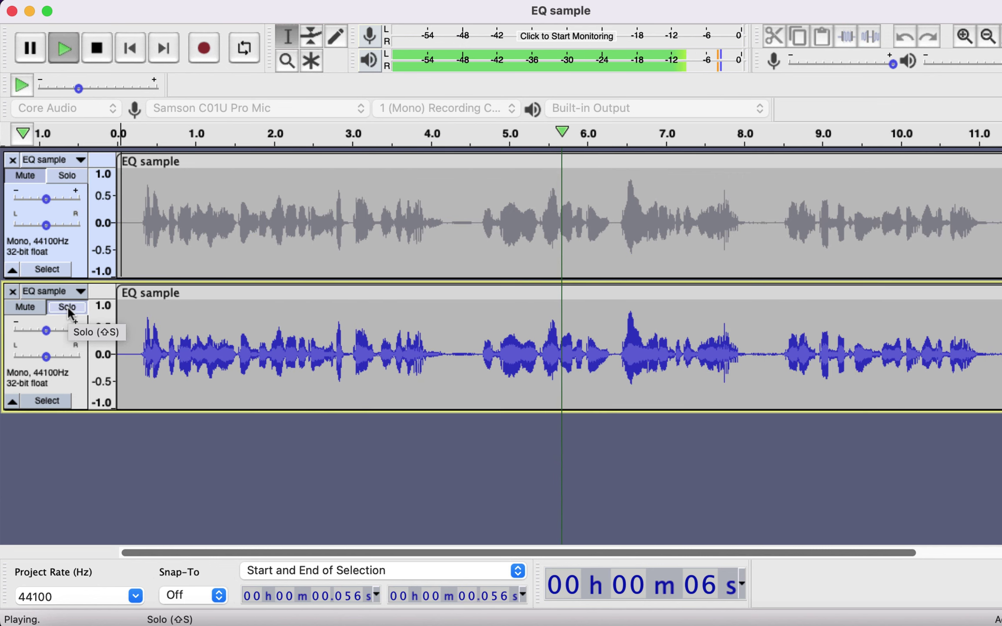
pyautogui.click(75, 175)
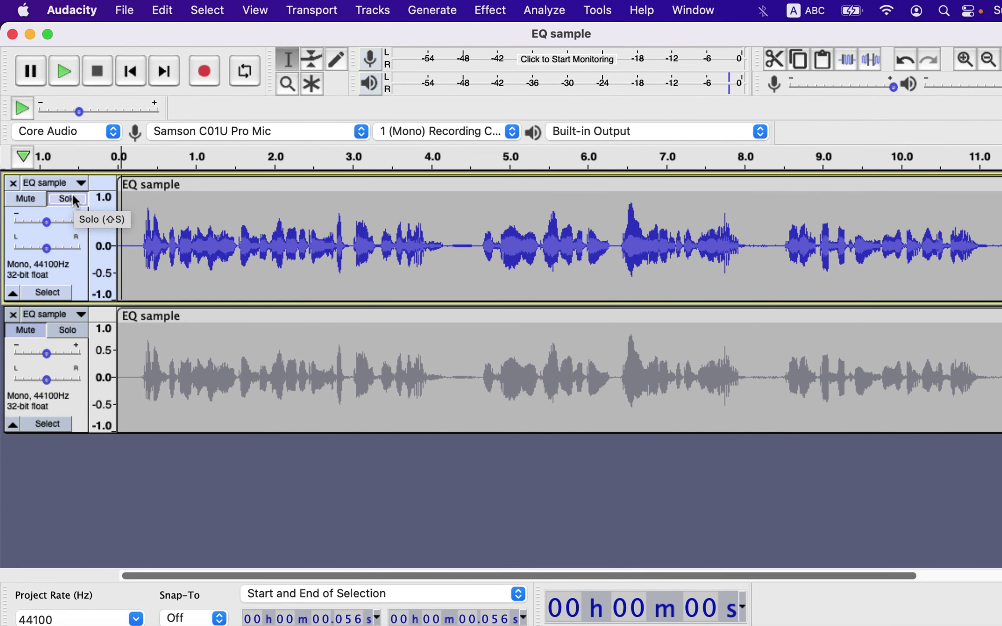
pyautogui.click(68, 199)
# Step: Revert the project to the Duplicated state in its history, removing the applied Filter Curve EQ
pyautogui.click(221, 218)
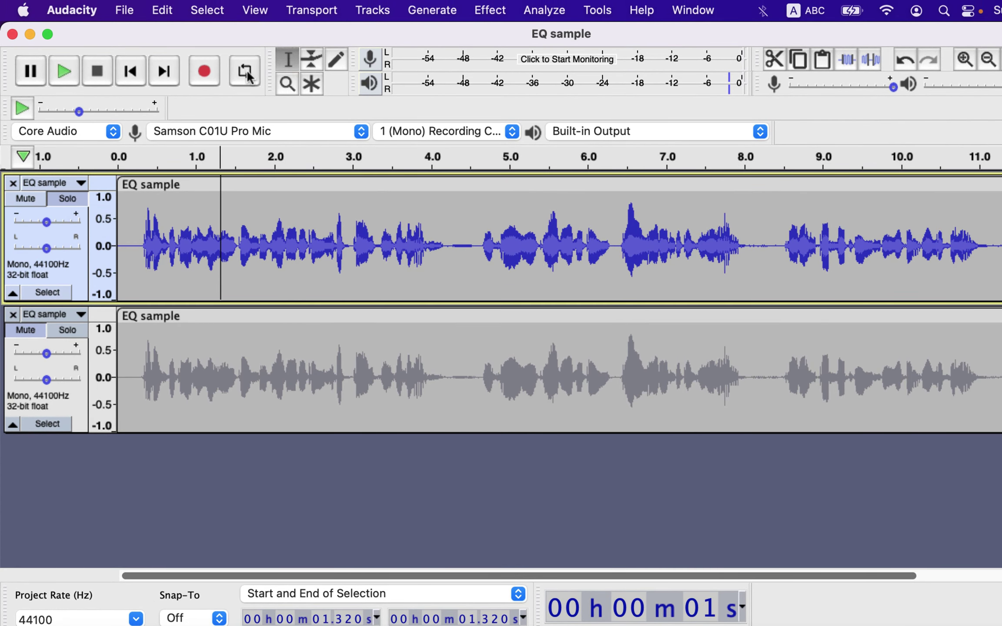
pyautogui.click(261, 9)
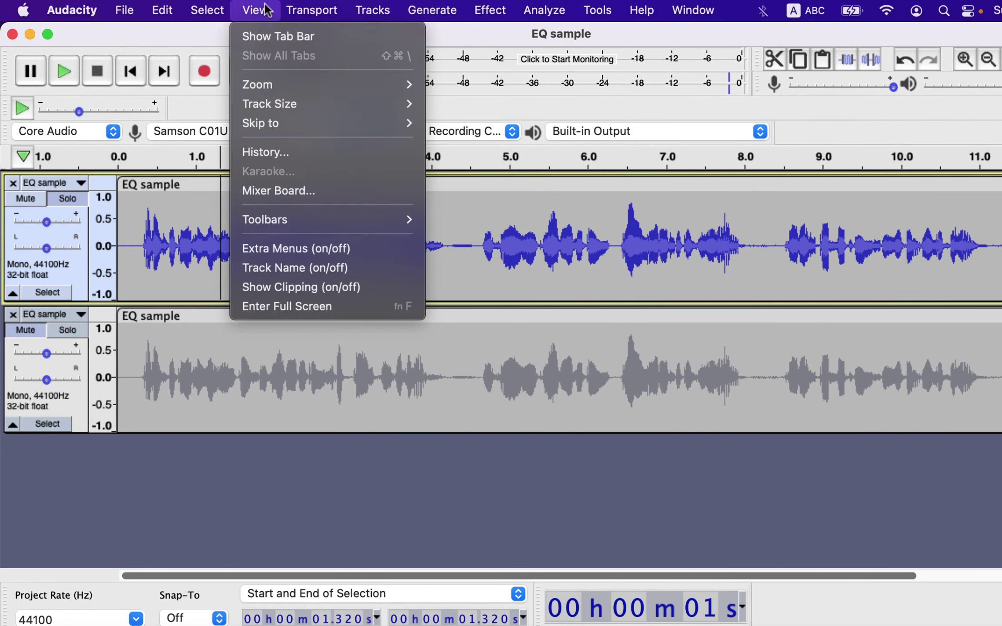
pyautogui.click(262, 152)
pyautogui.click(262, 179)
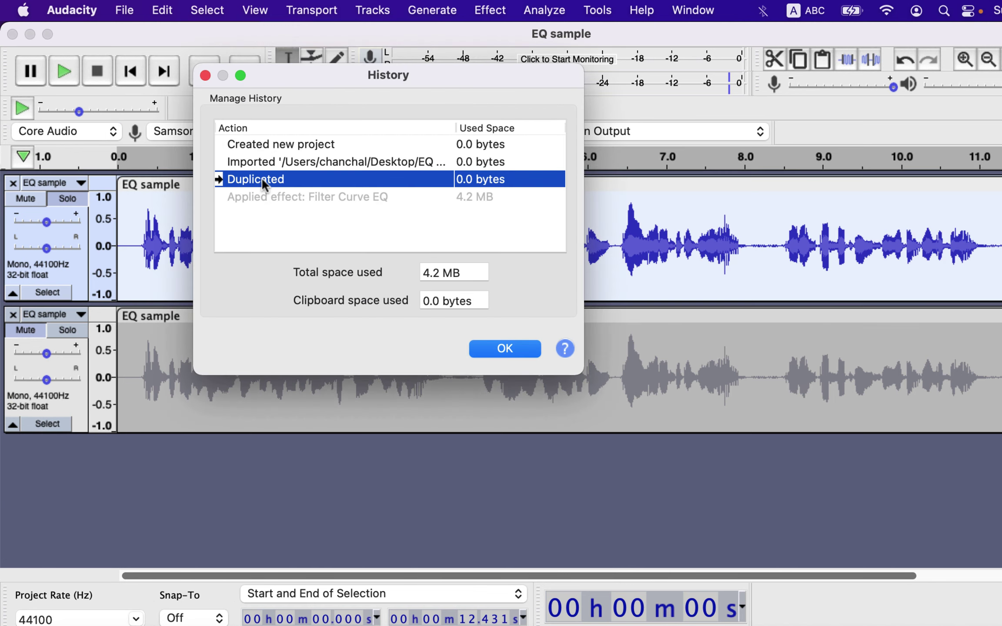
pyautogui.click(484, 347)
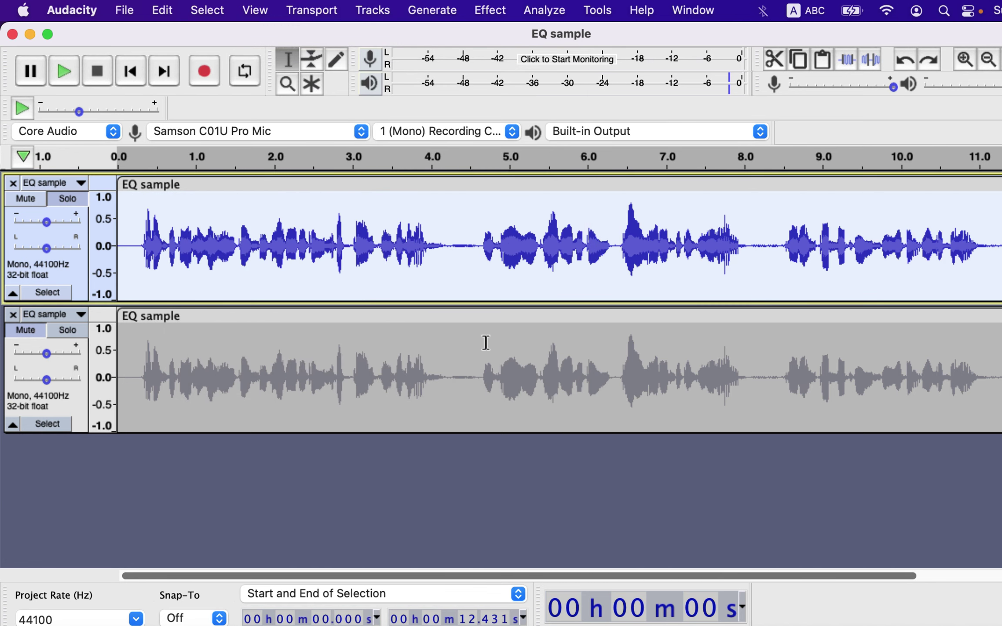
# Step: Switch to iZotope RX 9 Audio Editor and open EQ sample RX.wav from the Desktop
pyautogui.press('super+Tab')
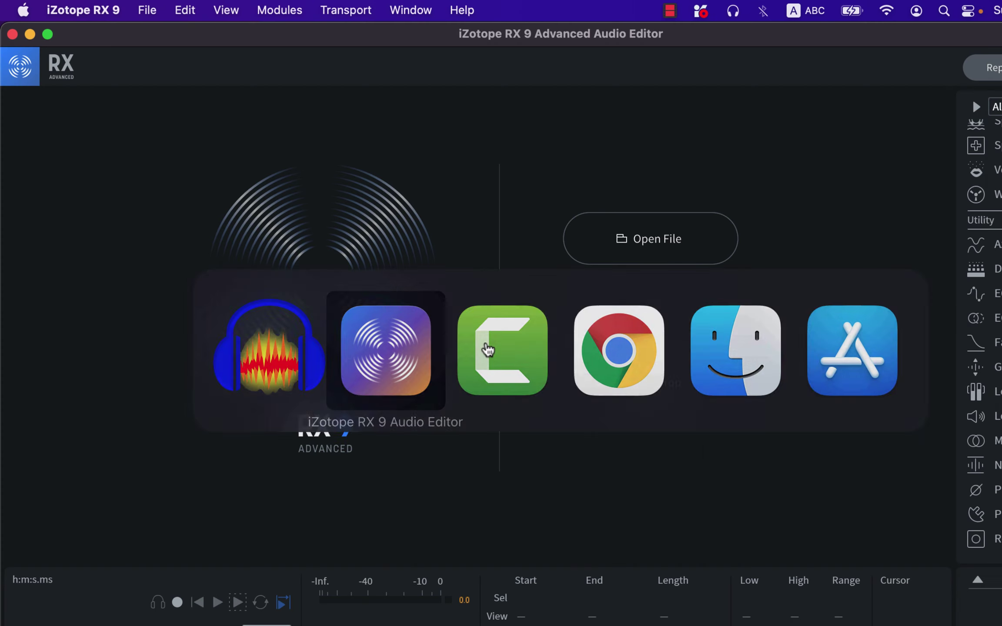
pyautogui.click(614, 242)
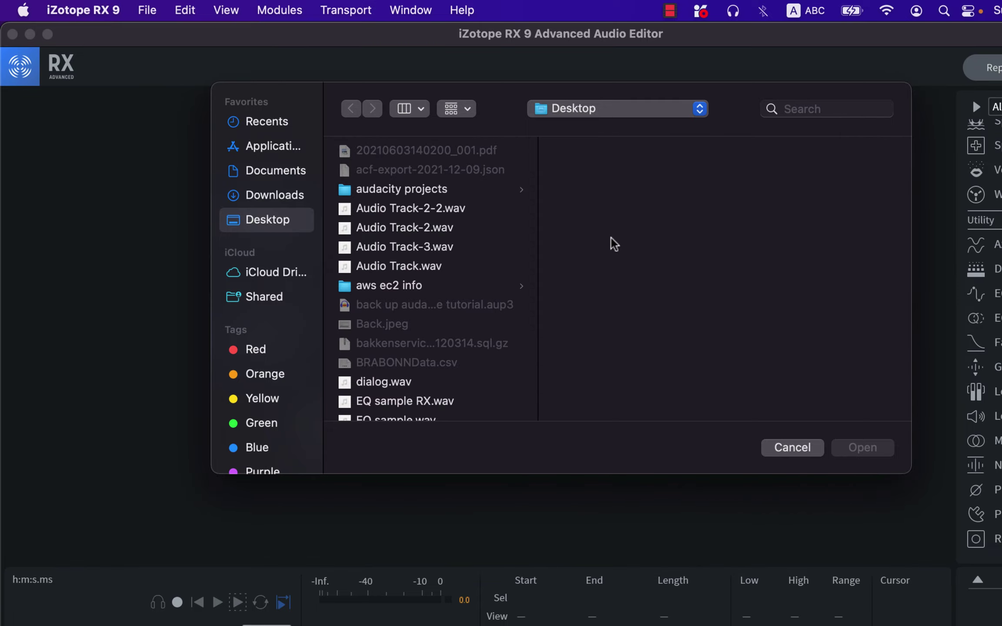
pyautogui.scroll(-2, 461, 324)
pyautogui.click(440, 368)
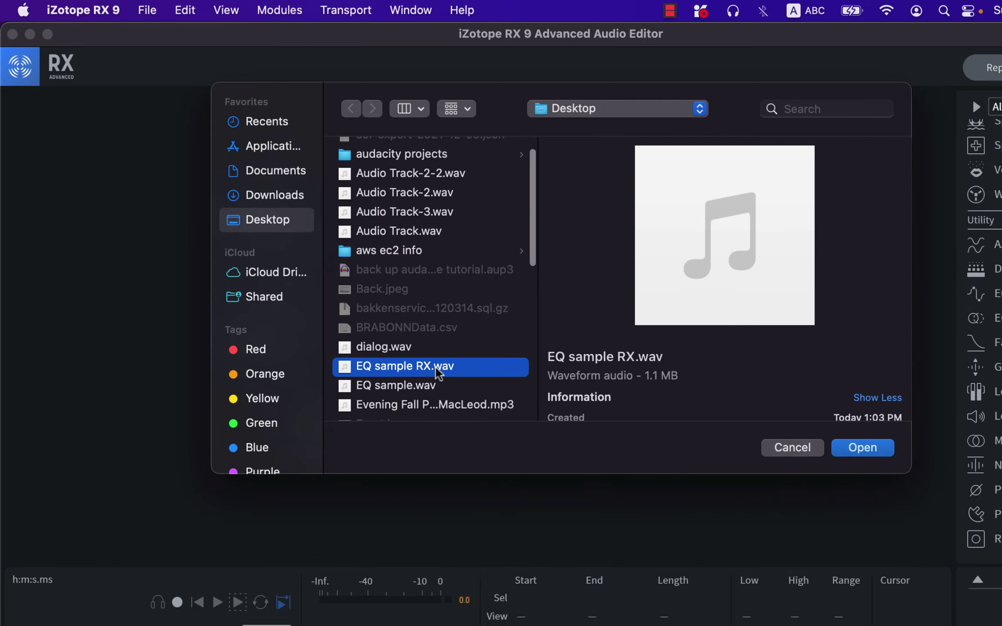
pyautogui.click(863, 448)
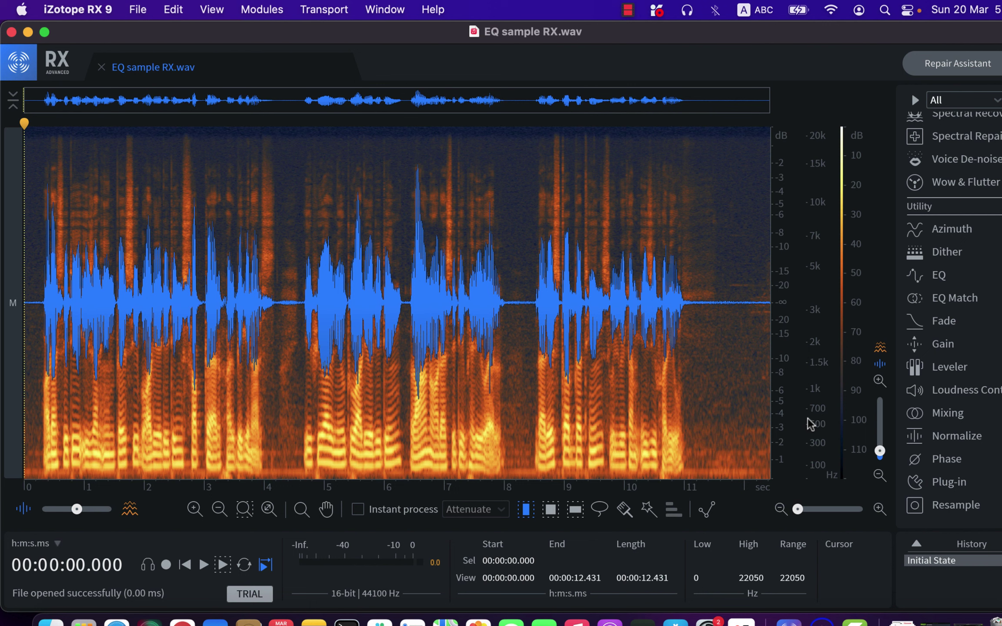
# Step: Open the EQ module for the voice sample and load its [Default] preset
pyautogui.click(939, 276)
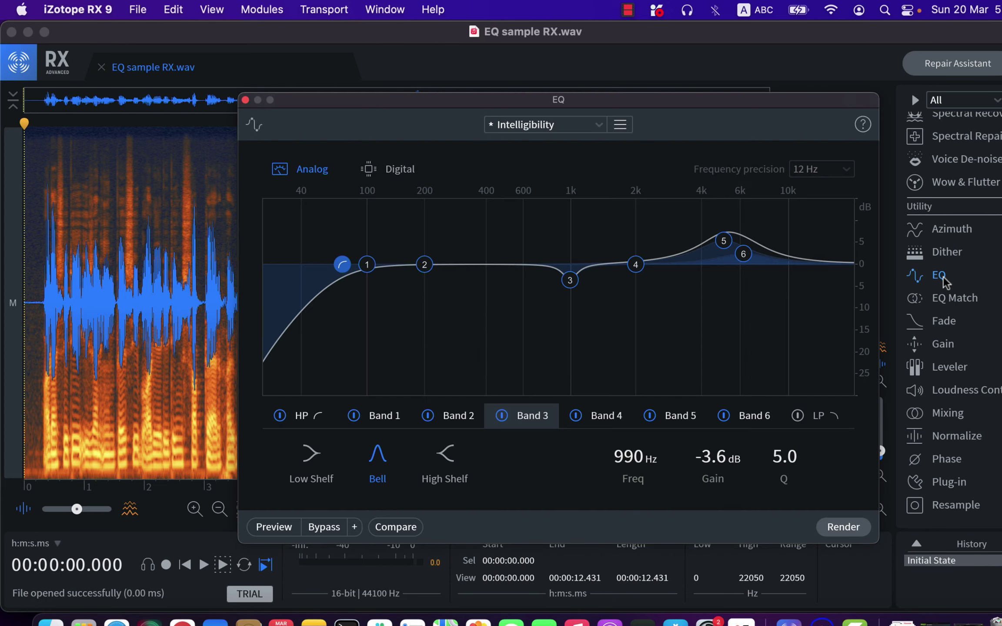
pyautogui.click(579, 126)
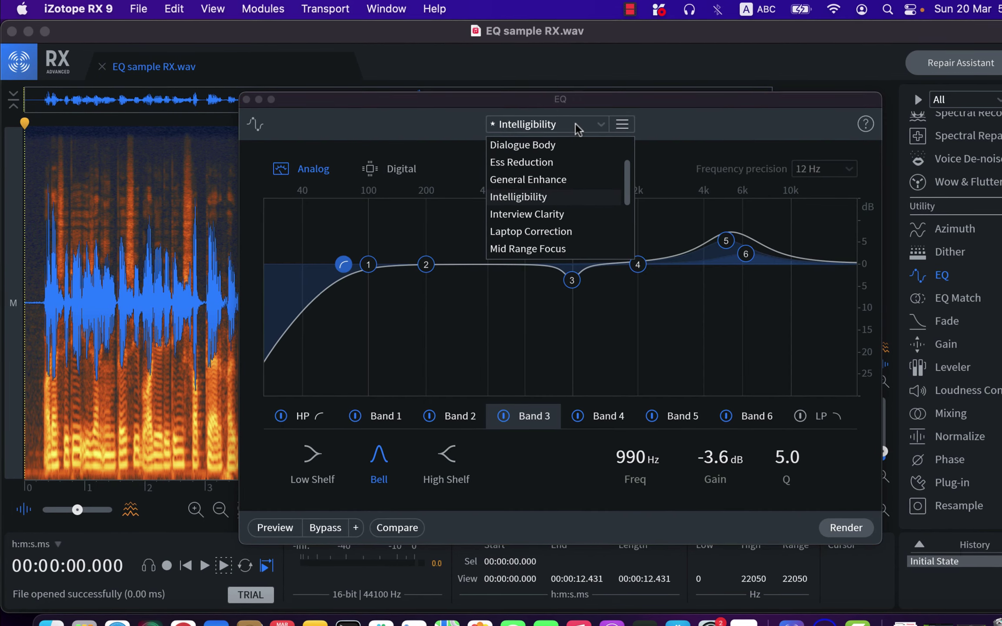
pyautogui.moveTo(643, 198); pyautogui.dragTo(639, 163)
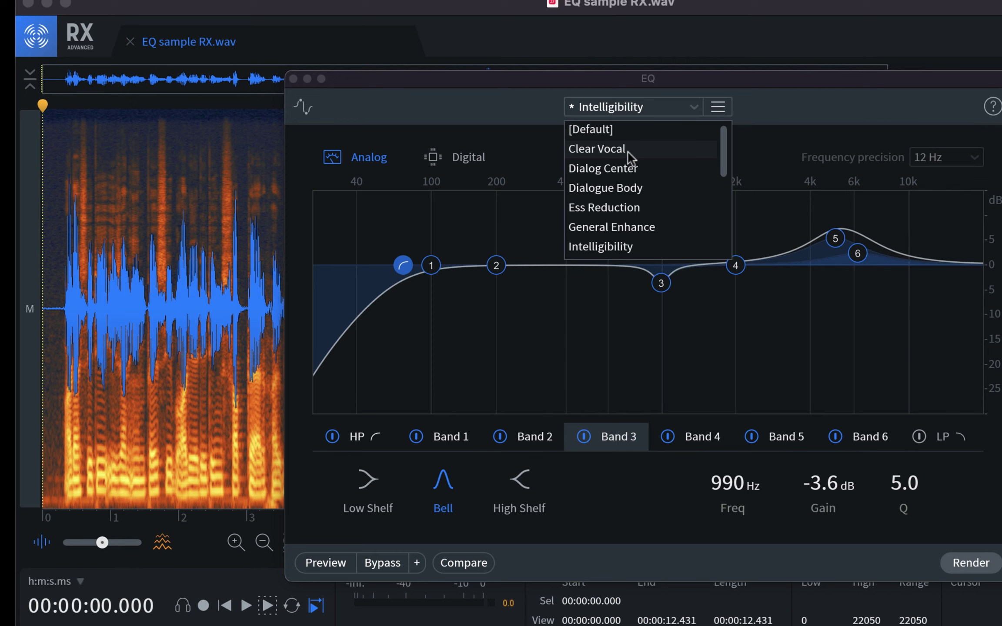
pyautogui.click(605, 133)
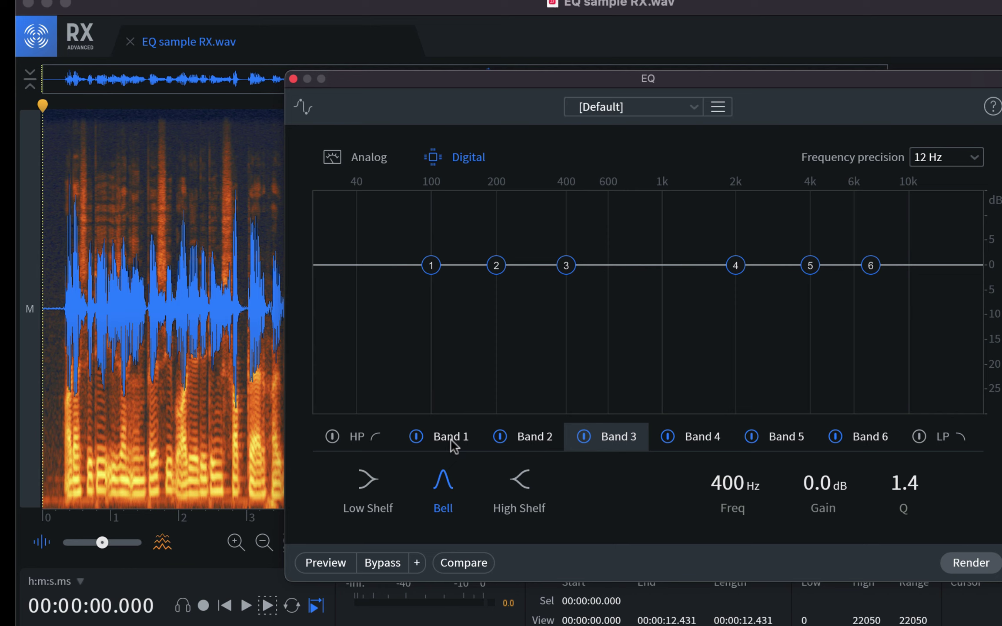
# Step: Load the General Enhance EQ preset and inspect the settings of its high-pass filter and Bands 2, 4 and 6
pyautogui.click(617, 111)
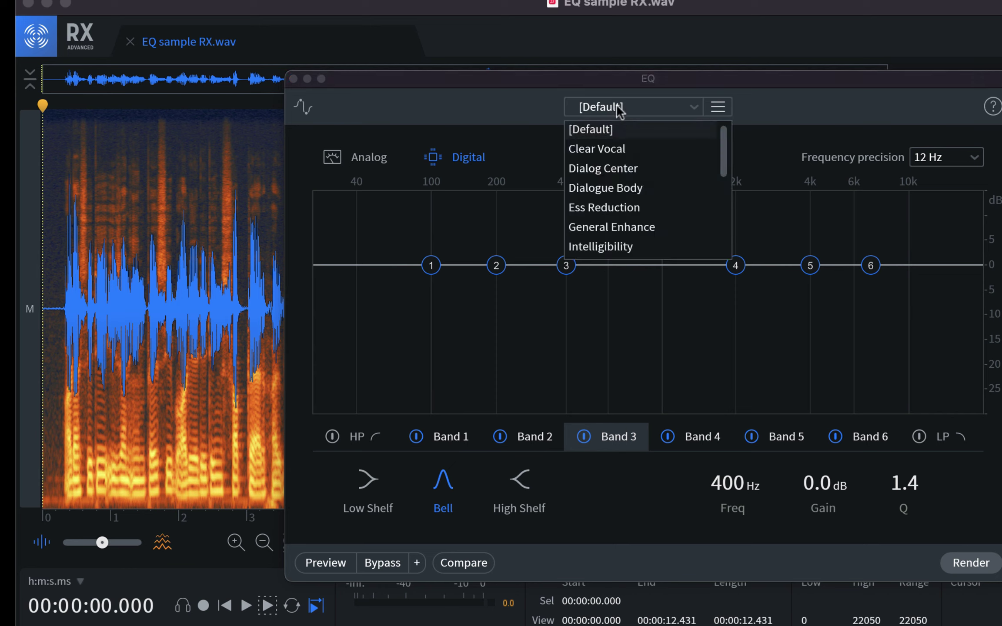
pyautogui.moveTo(724, 164); pyautogui.dragTo(723, 186)
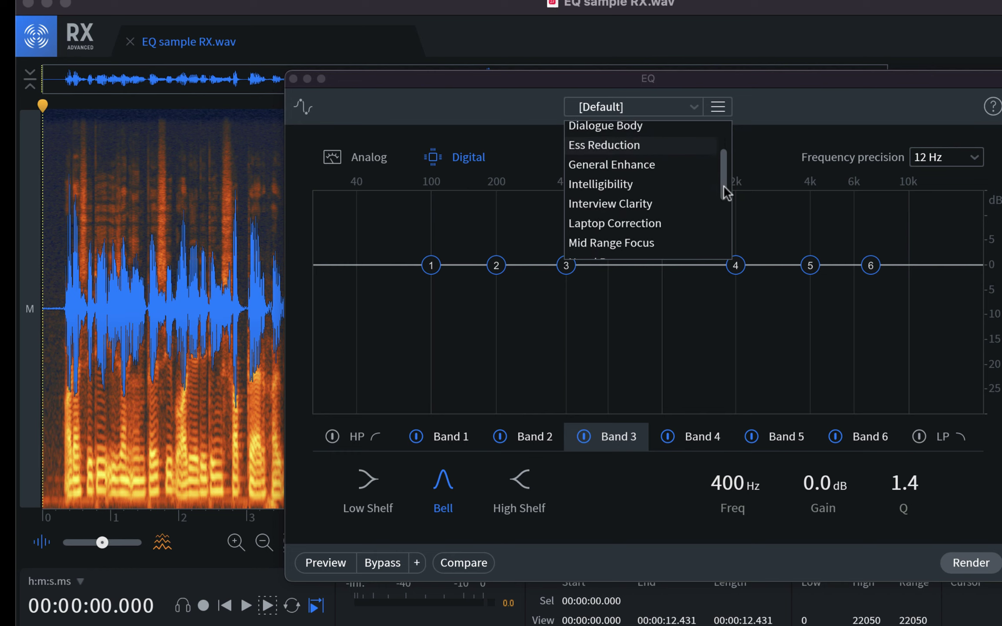
pyautogui.click(661, 169)
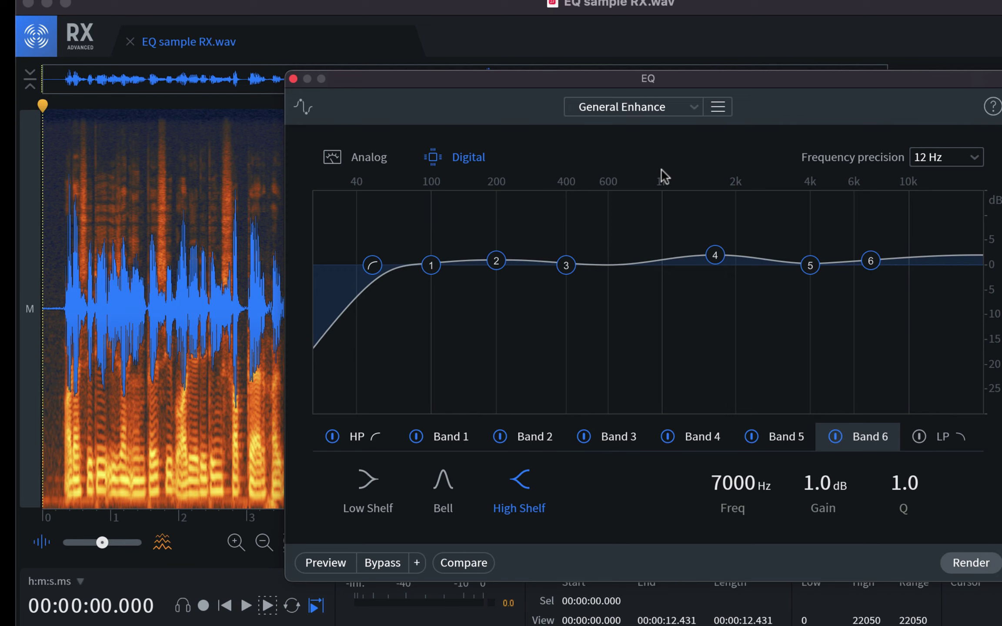
pyautogui.click(374, 270)
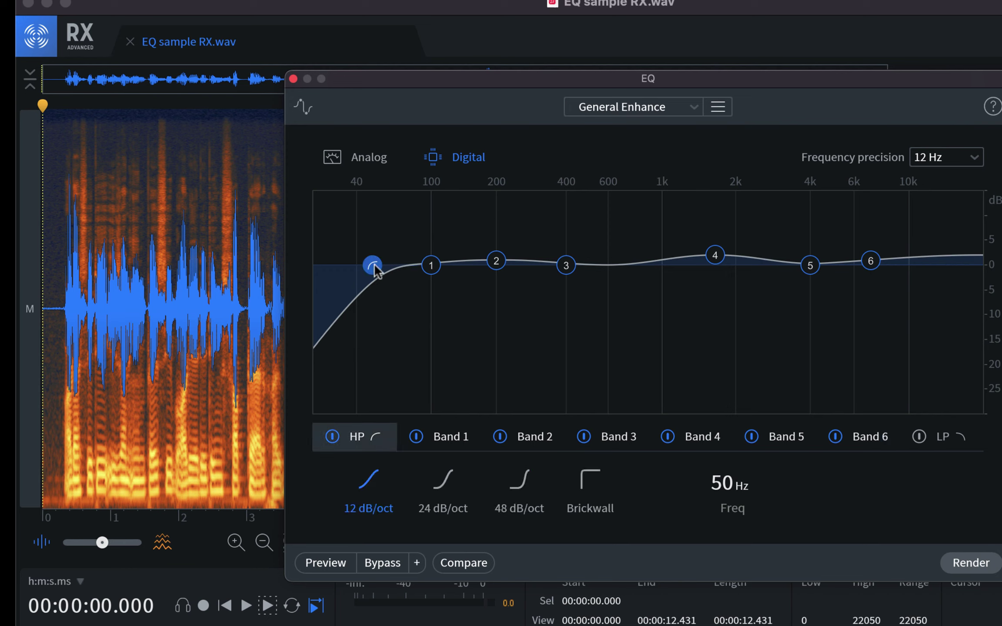
pyautogui.click(496, 261)
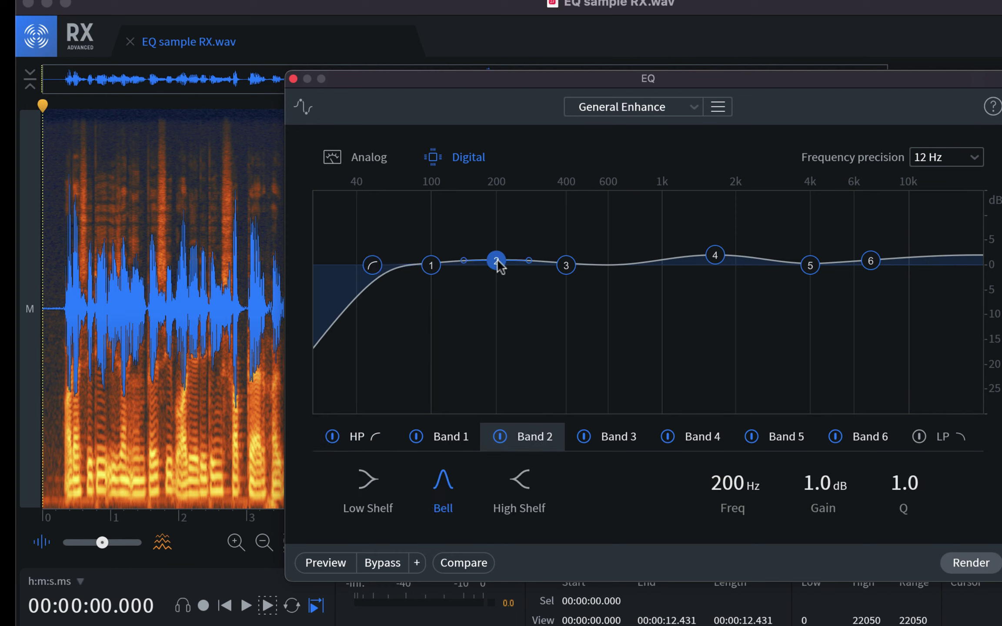
pyautogui.click(715, 255)
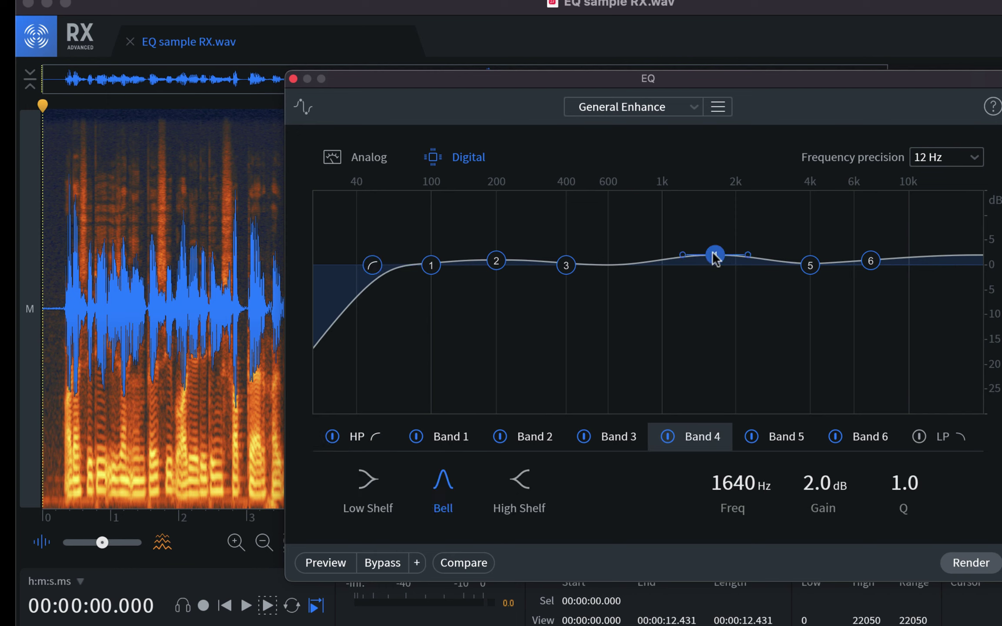
pyautogui.click(870, 261)
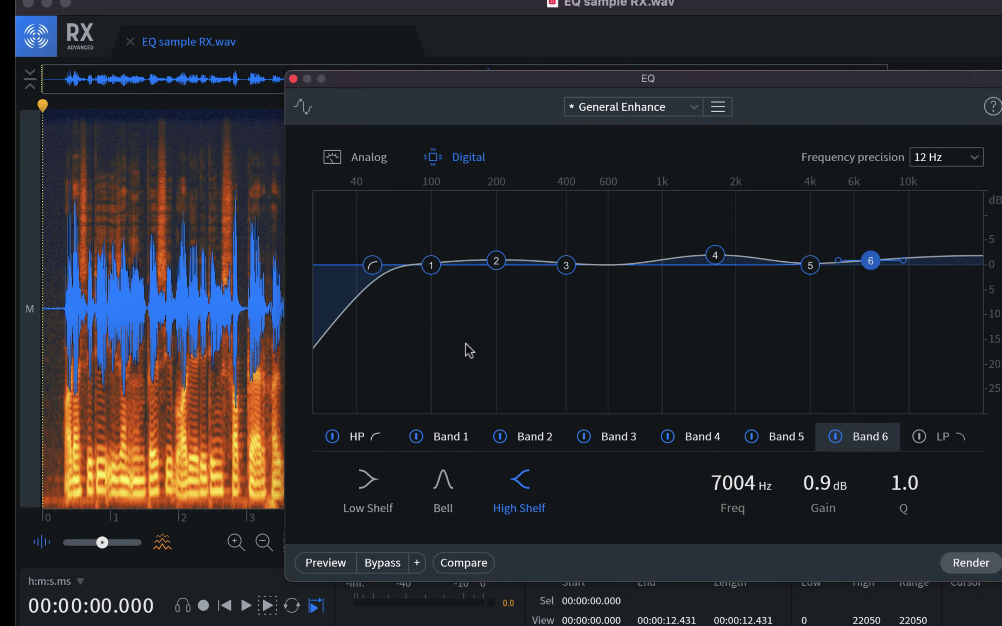
# Step: Preview the voice sample with the General Enhance curve, toggling bypass to compare it with the original sound
pyautogui.click(322, 563)
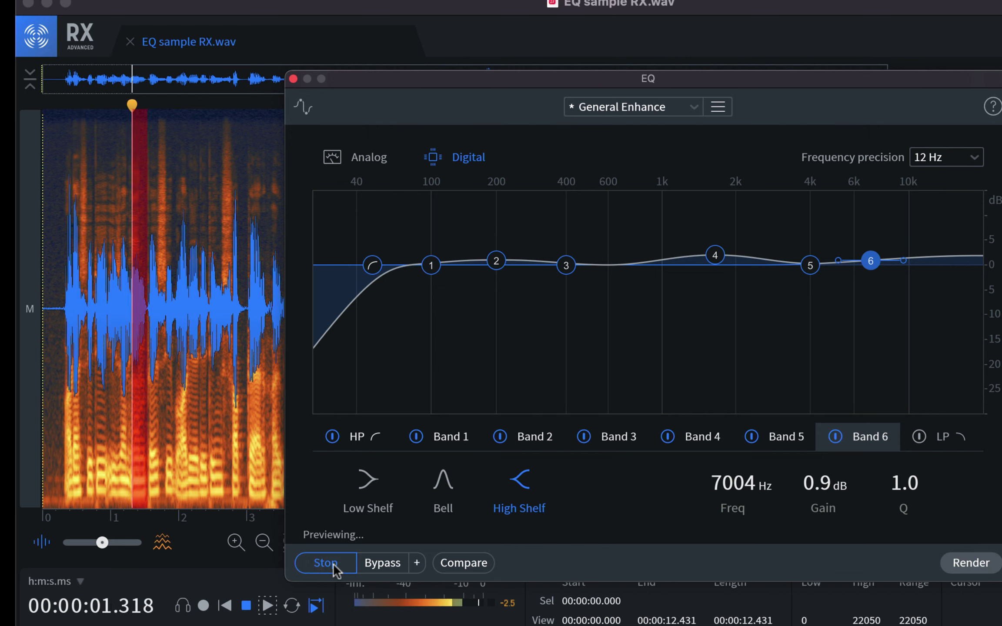
pyautogui.click(377, 562)
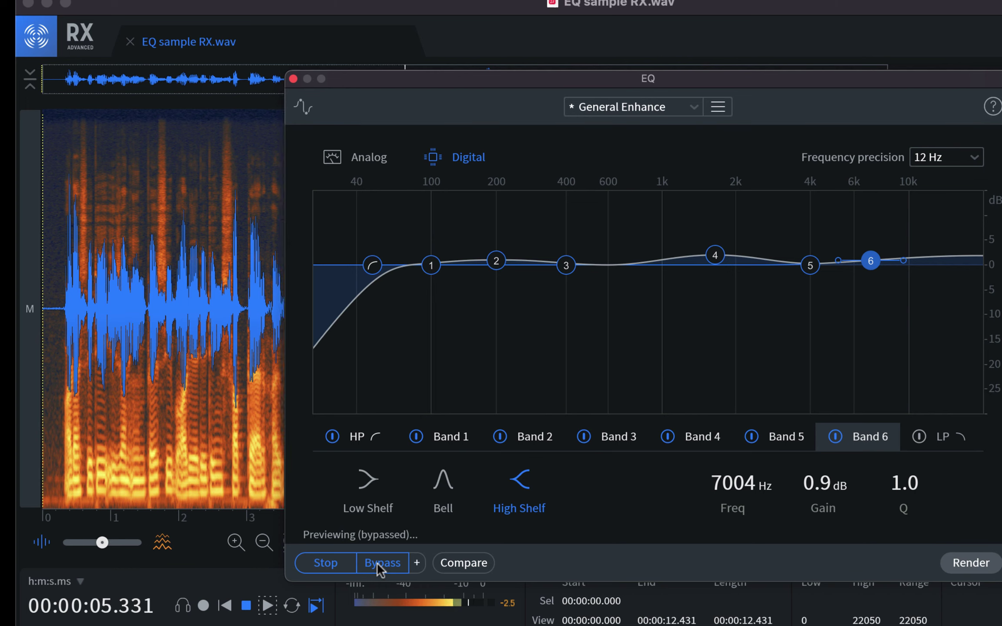
pyautogui.click(376, 562)
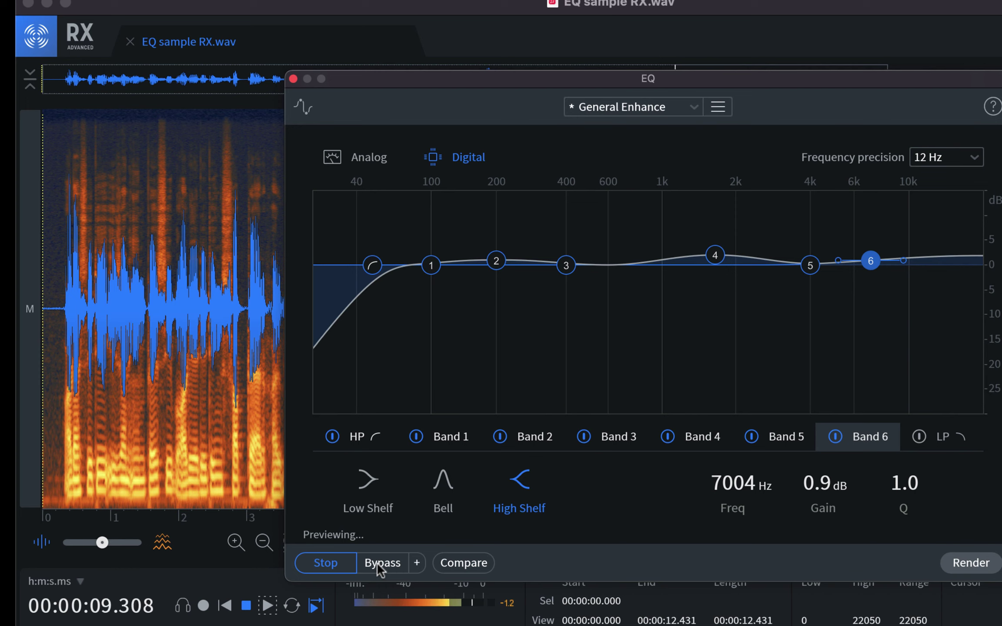
pyautogui.click(377, 562)
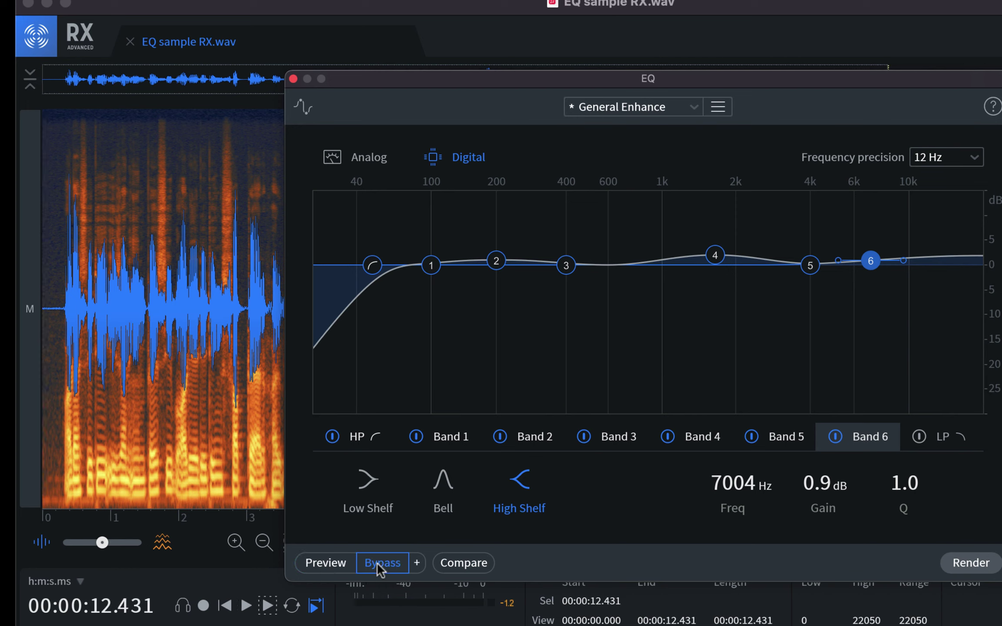
pyautogui.click(377, 562)
# Step: Load the Interview Clarity preset, preview it against the bypassed sound, and inspect the settings of Bands 4 and 5
pyautogui.click(628, 107)
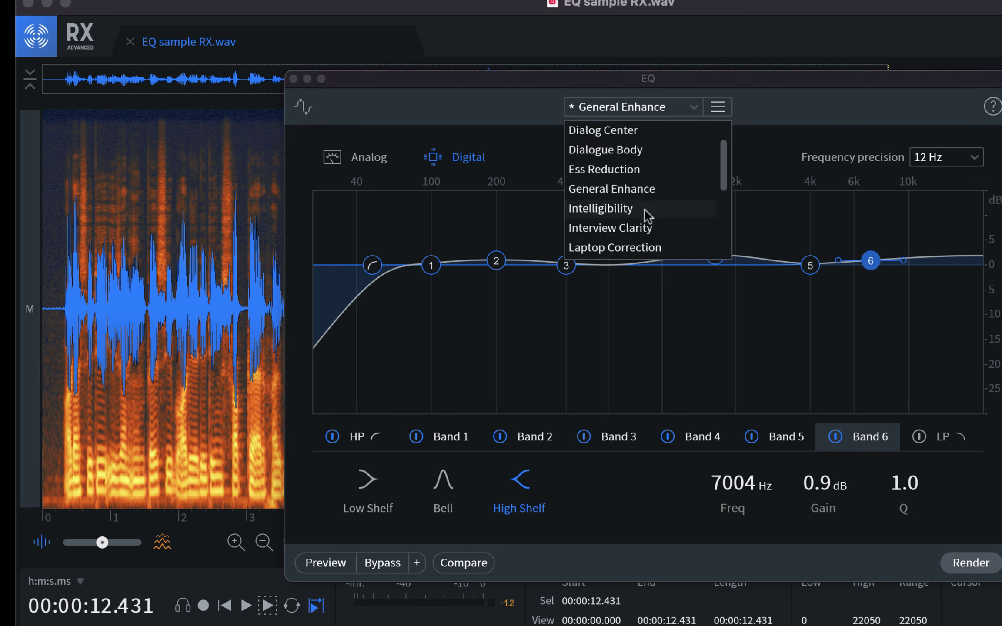
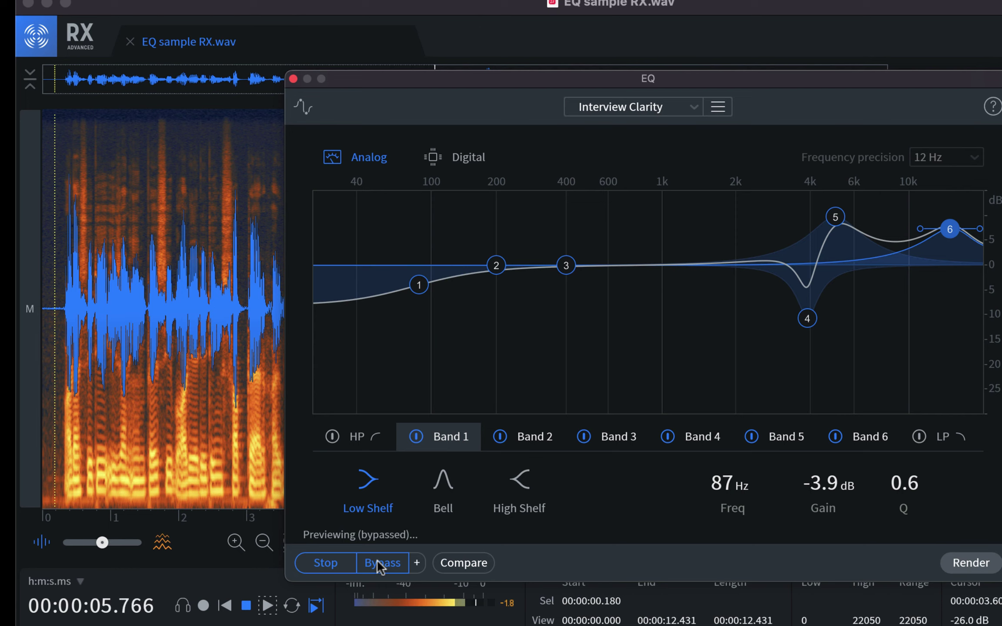
pyautogui.click(378, 564)
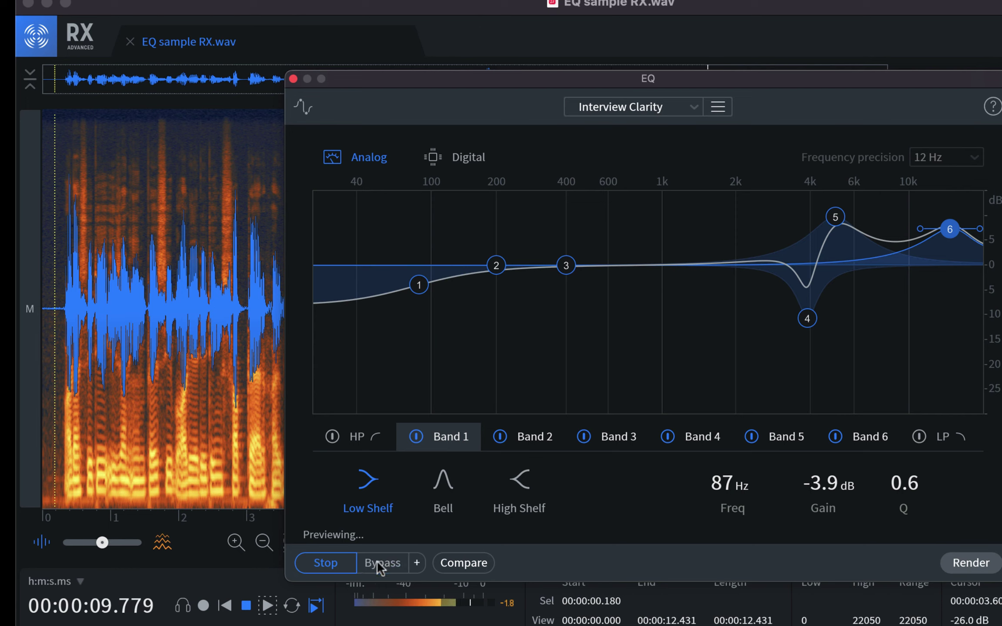
pyautogui.click(377, 563)
pyautogui.click(377, 564)
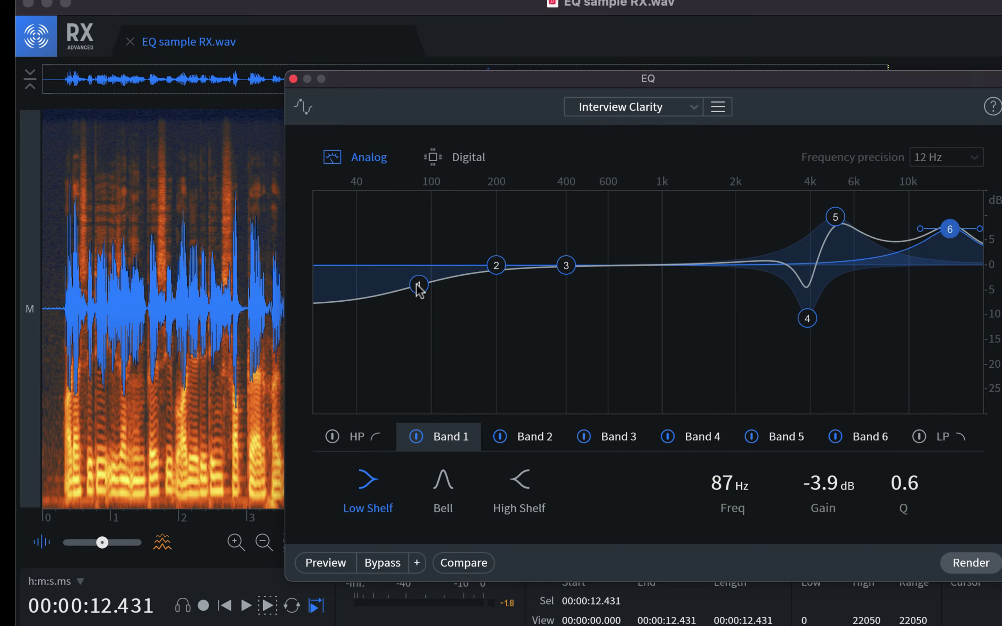
pyautogui.click(807, 319)
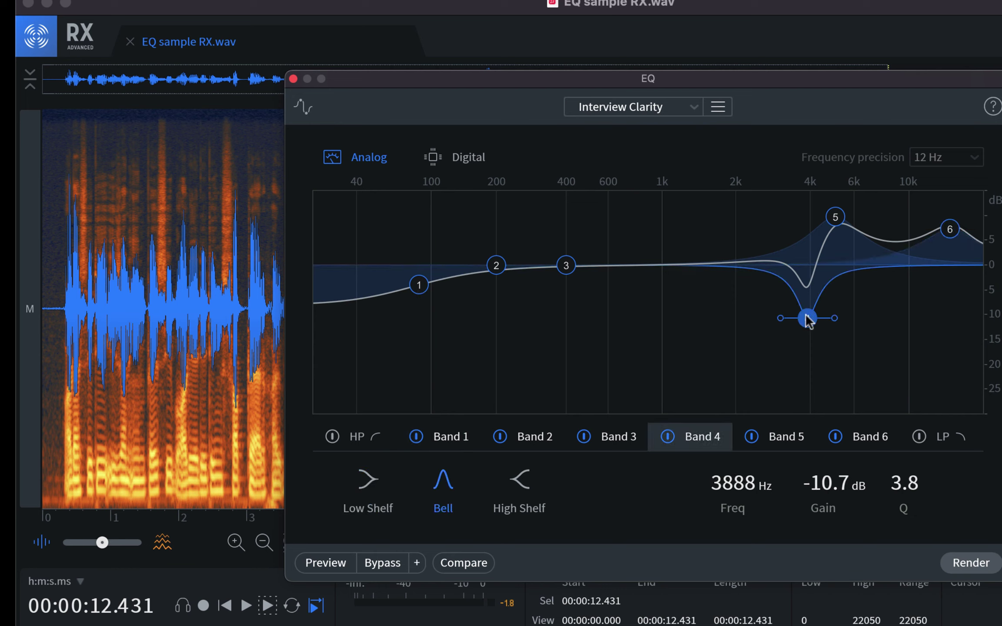
pyautogui.click(834, 217)
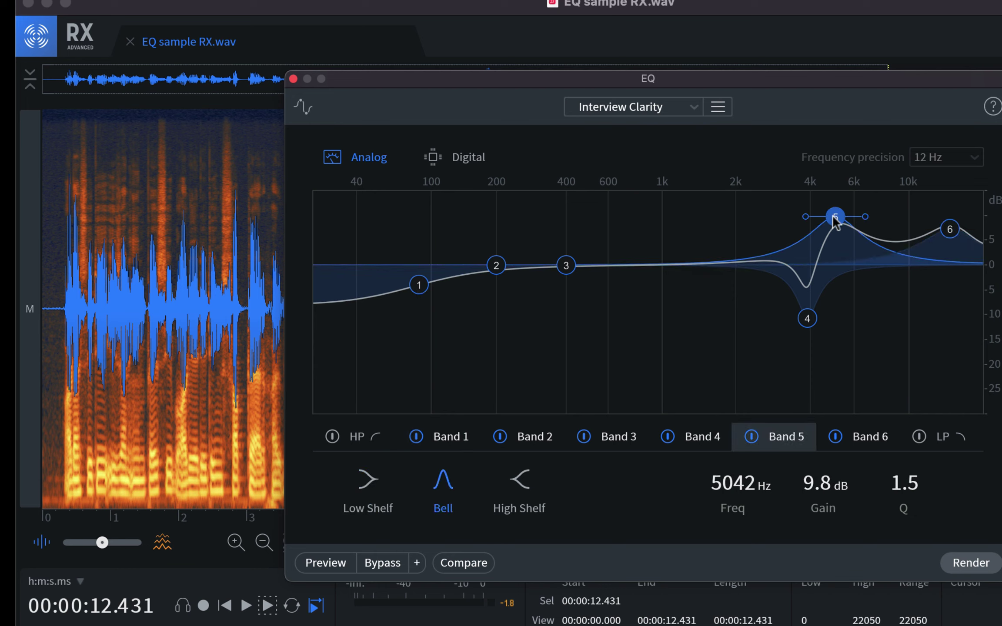
# Step: Load the Intelligibility preset and preview it from near the start of the sample, toggling bypass to compare
pyautogui.click(659, 112)
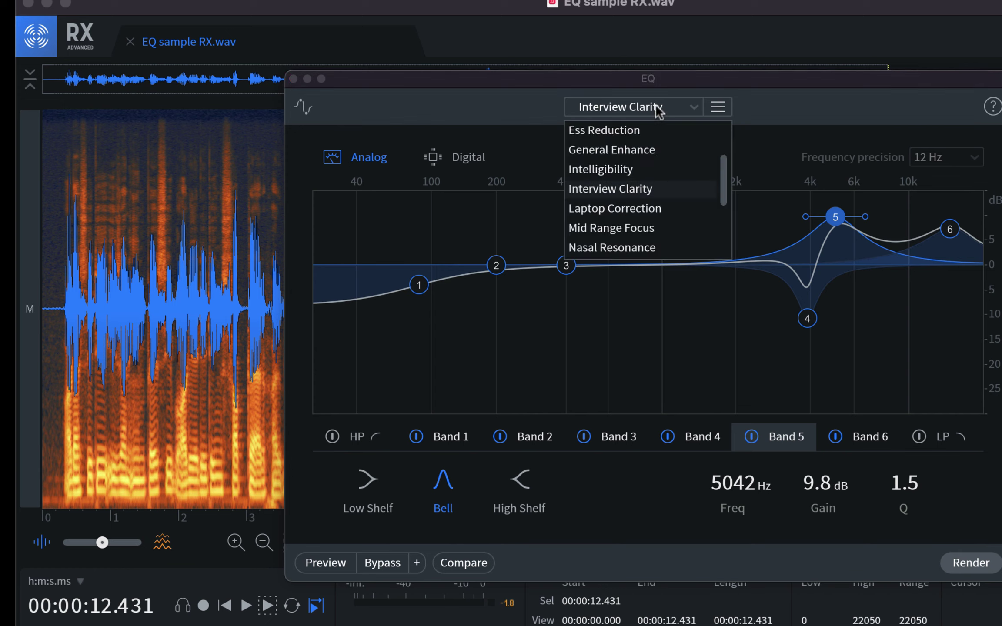
pyautogui.click(621, 170)
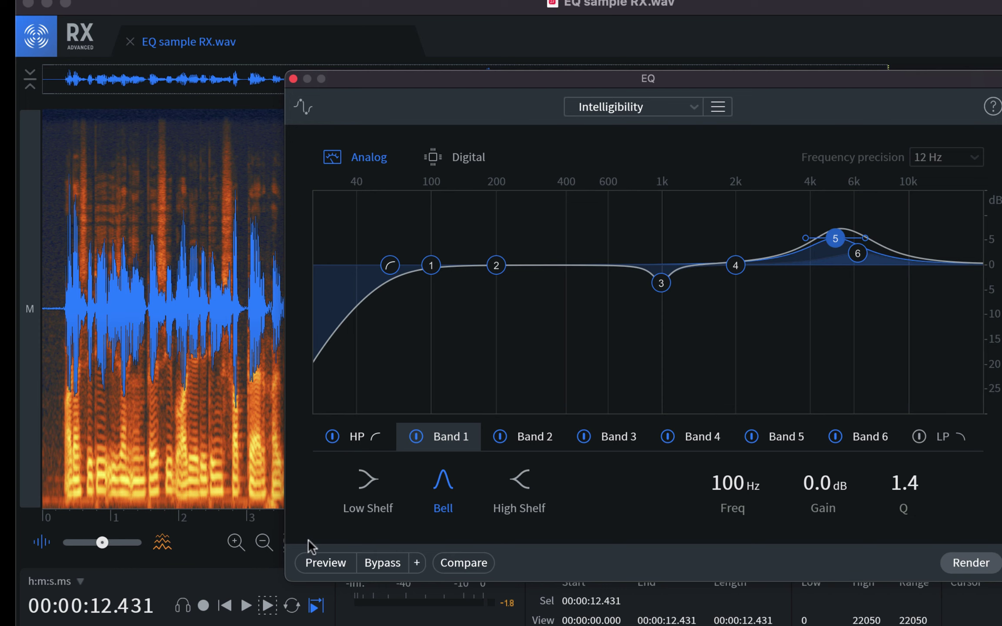
pyautogui.click(54, 300)
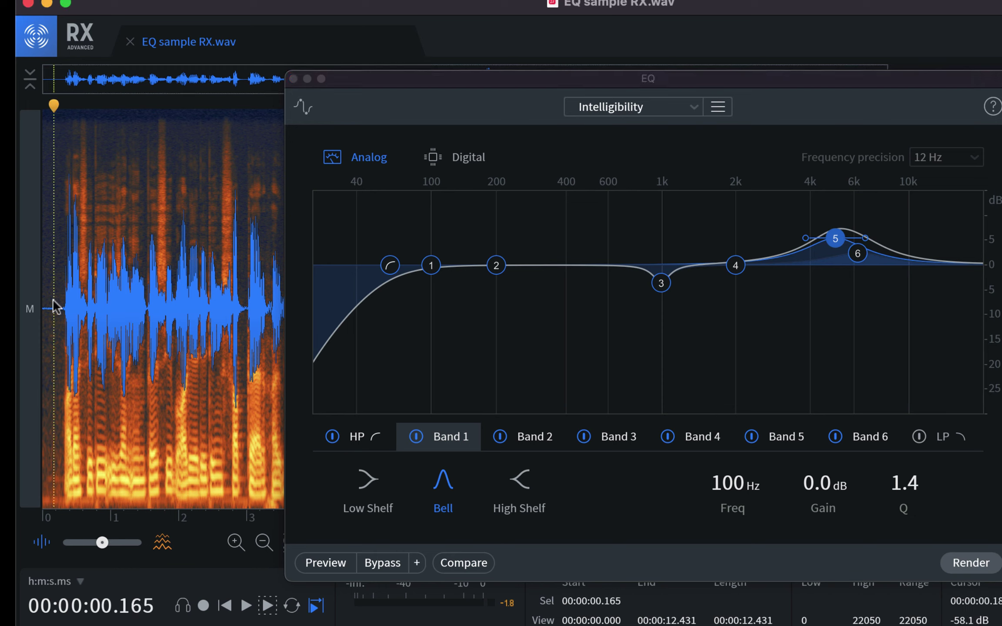
pyautogui.click(306, 563)
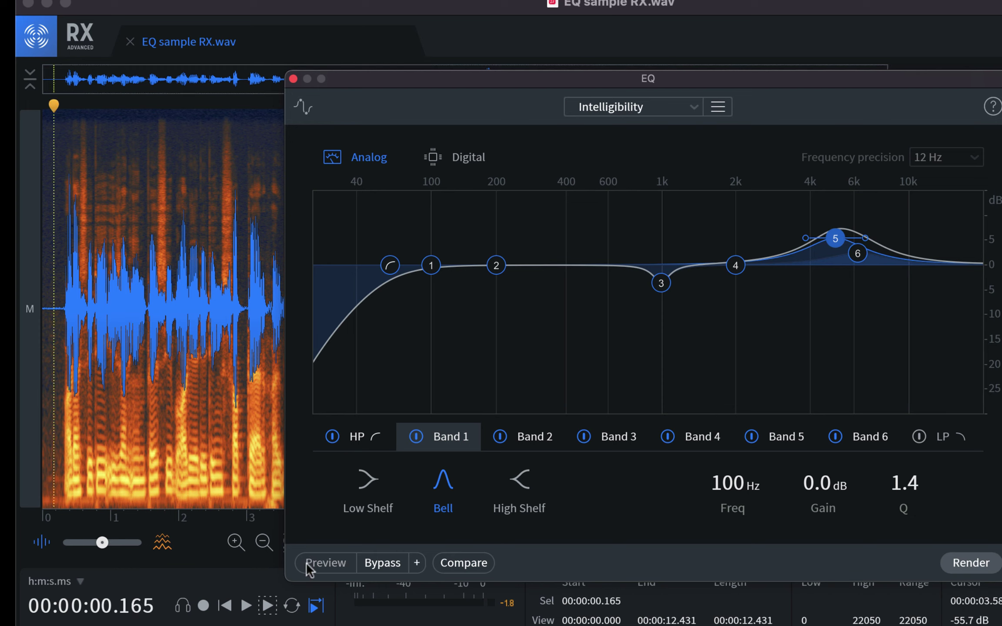
pyautogui.click(373, 566)
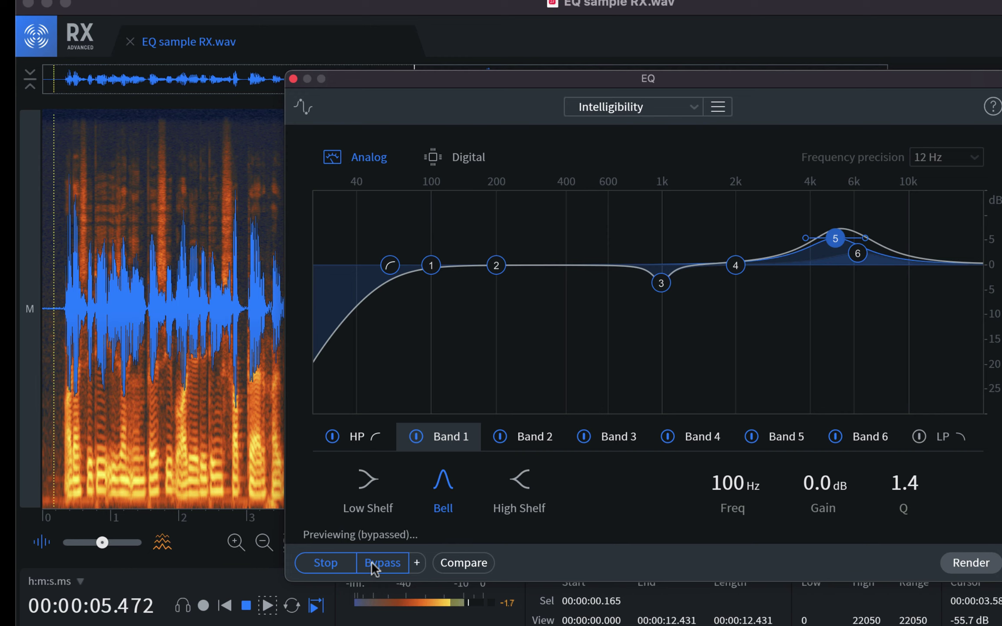
pyautogui.click(373, 565)
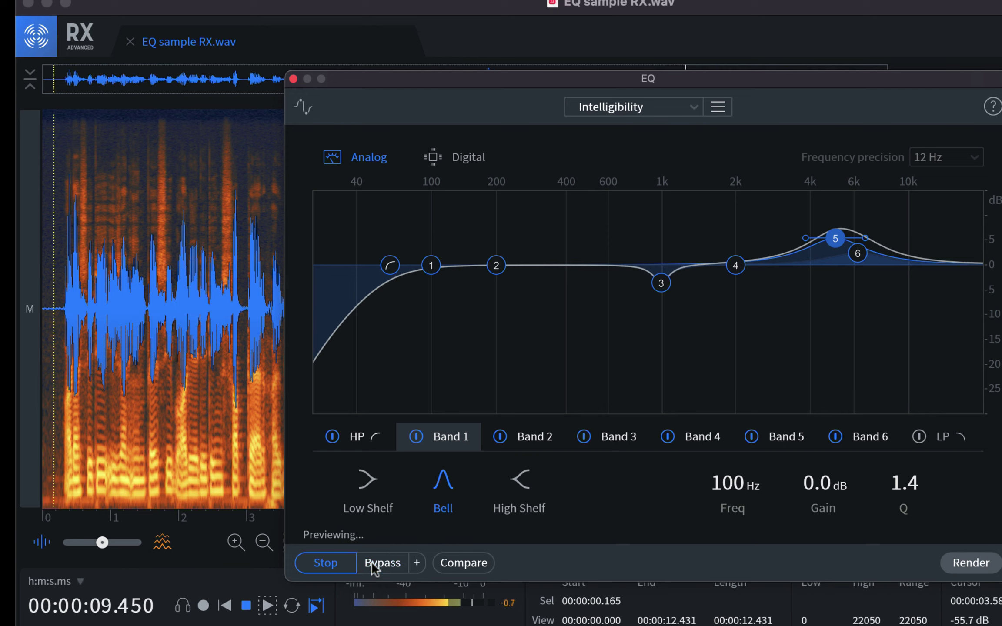
pyautogui.click(373, 565)
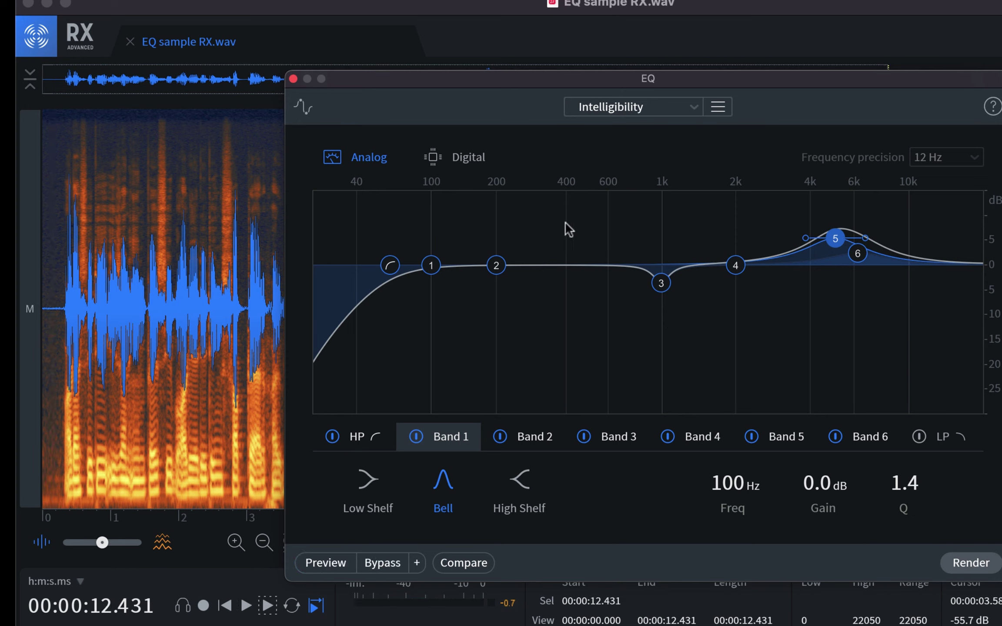
# Step: Load the Ess Reduction preset and show the settings of Band 5
pyautogui.click(635, 107)
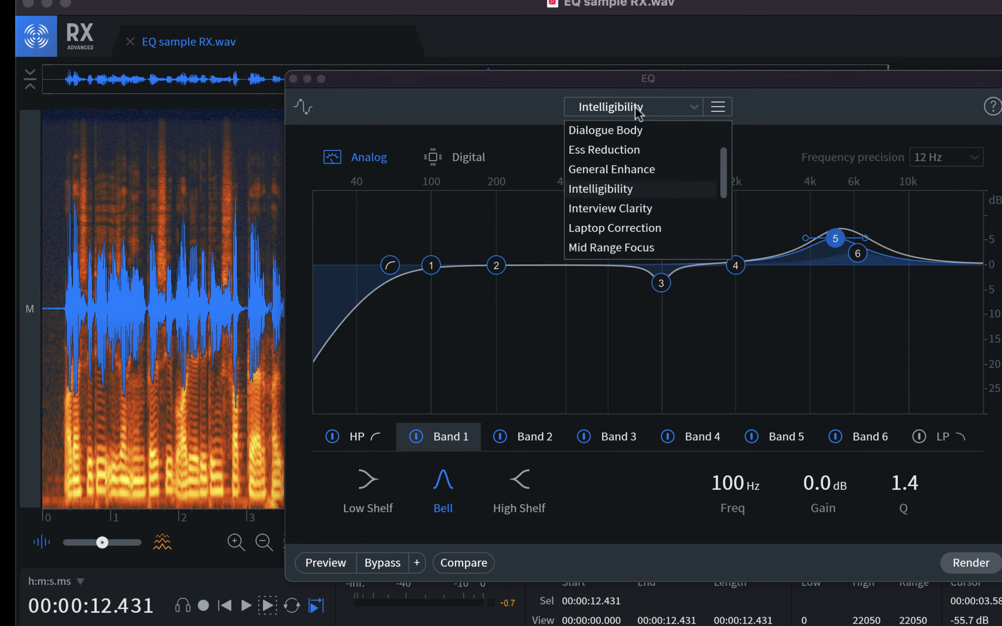
pyautogui.click(625, 150)
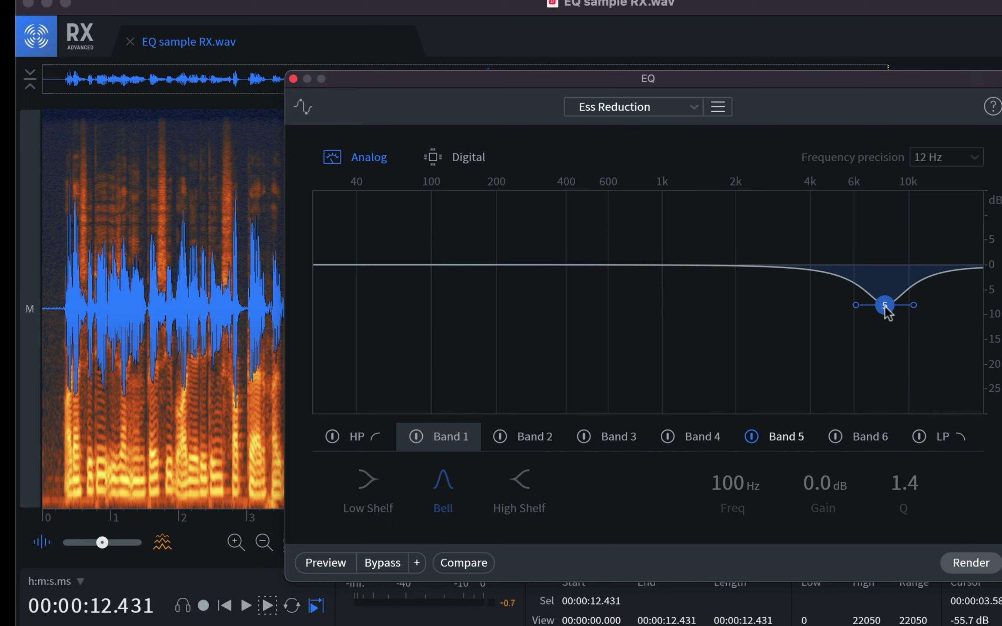
pyautogui.click(784, 437)
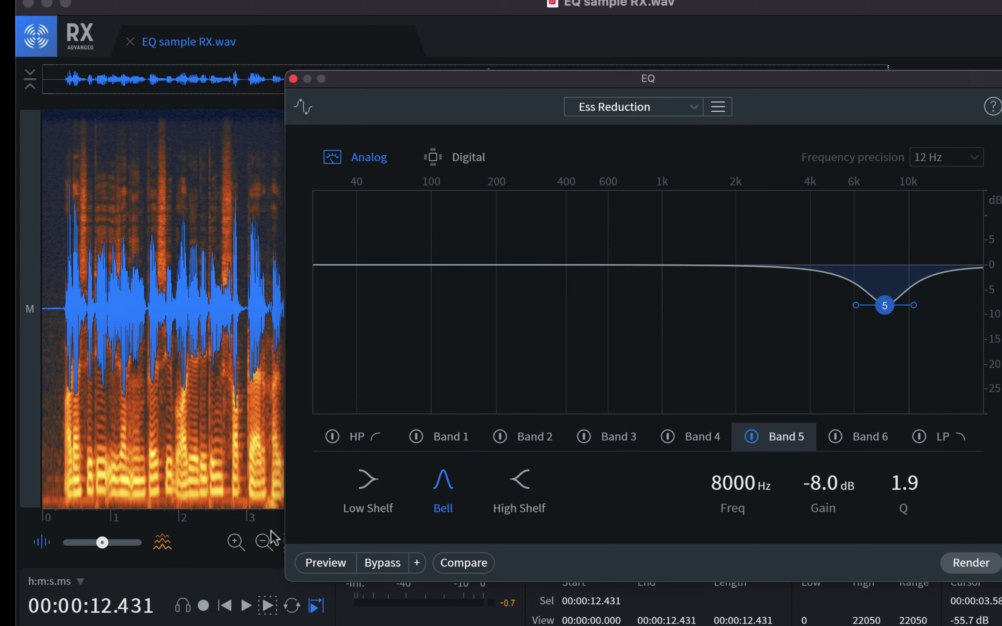
# Step: Preview the Ess Reduction curve from near the start of the sample, toggling bypass to compare it with the original
pyautogui.click(49, 319)
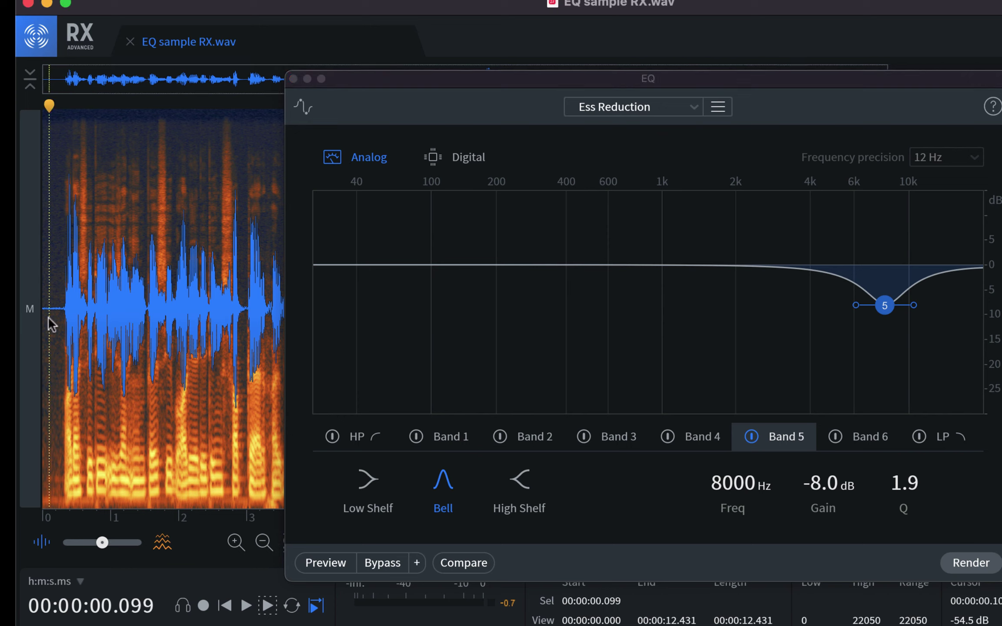
pyautogui.click(326, 564)
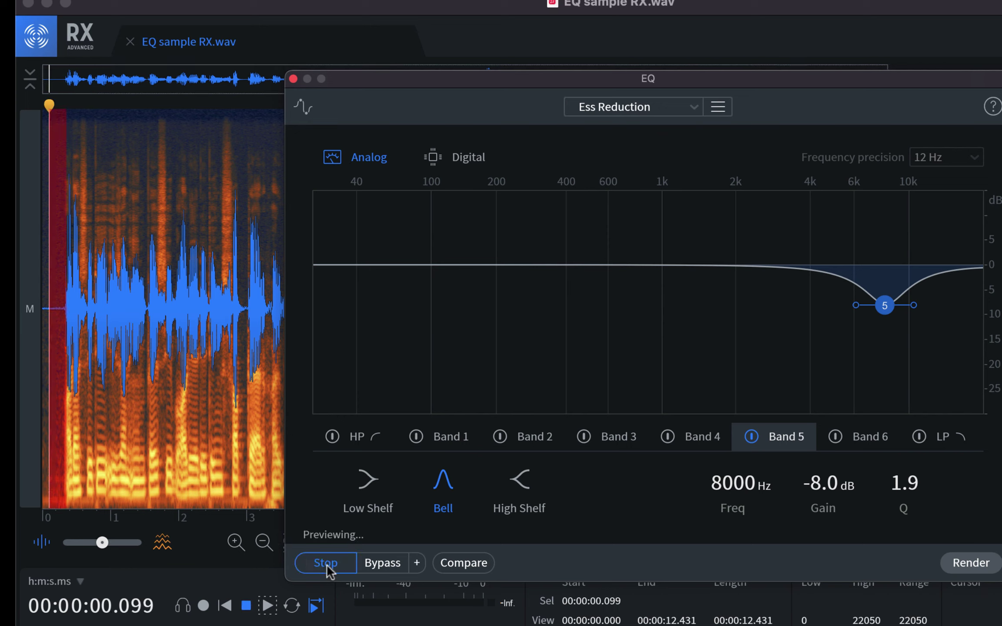
pyautogui.click(389, 570)
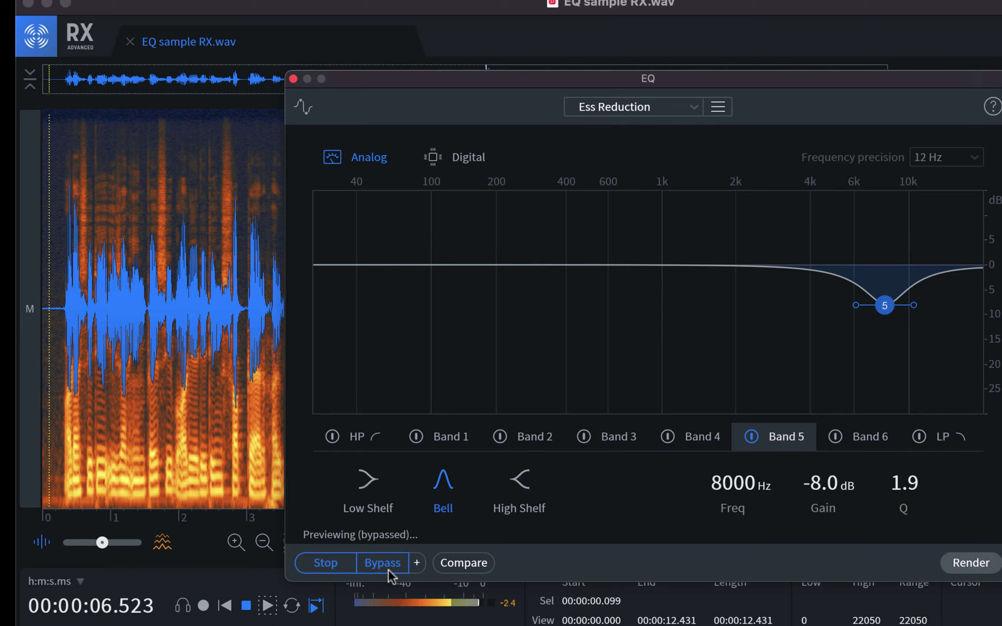
pyautogui.click(388, 569)
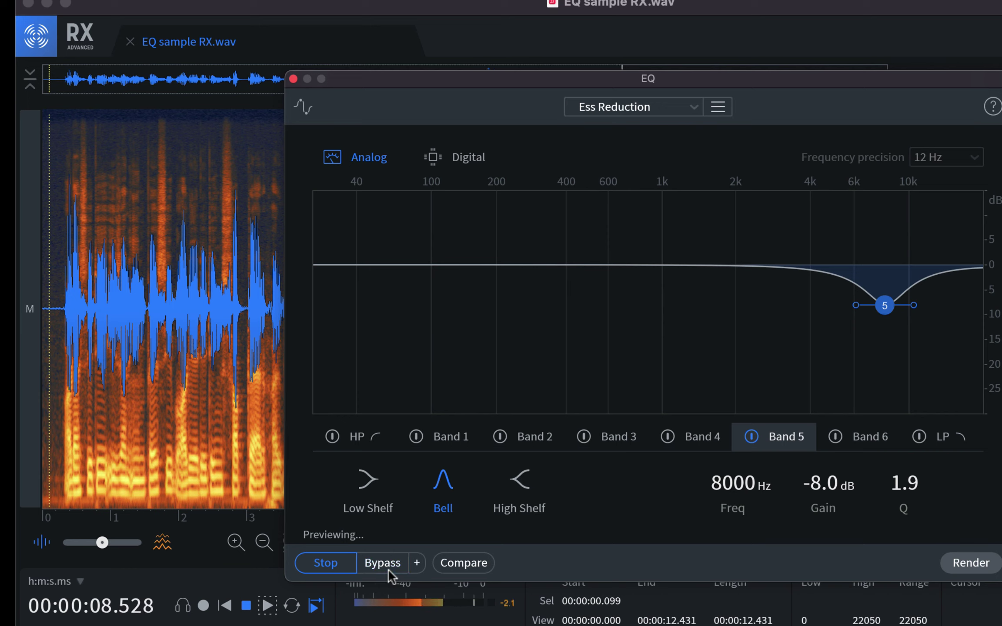
pyautogui.click(387, 562)
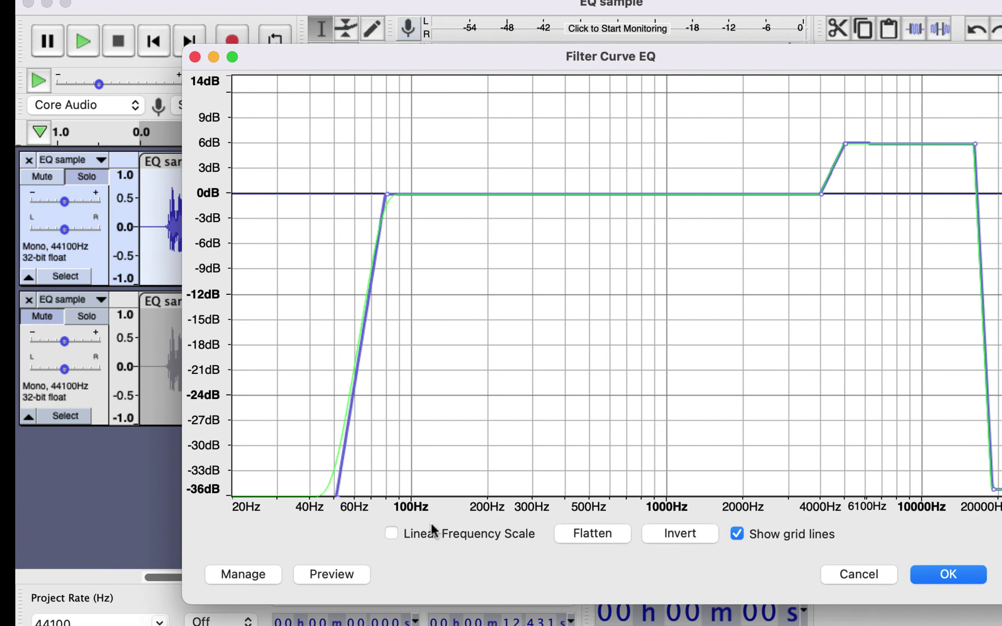
# Step: On a linear frequency scale, add curve points near 6400, 8000 and 10300 Hz and lower the 8000 Hz point to about -4 dB
pyautogui.click(392, 535)
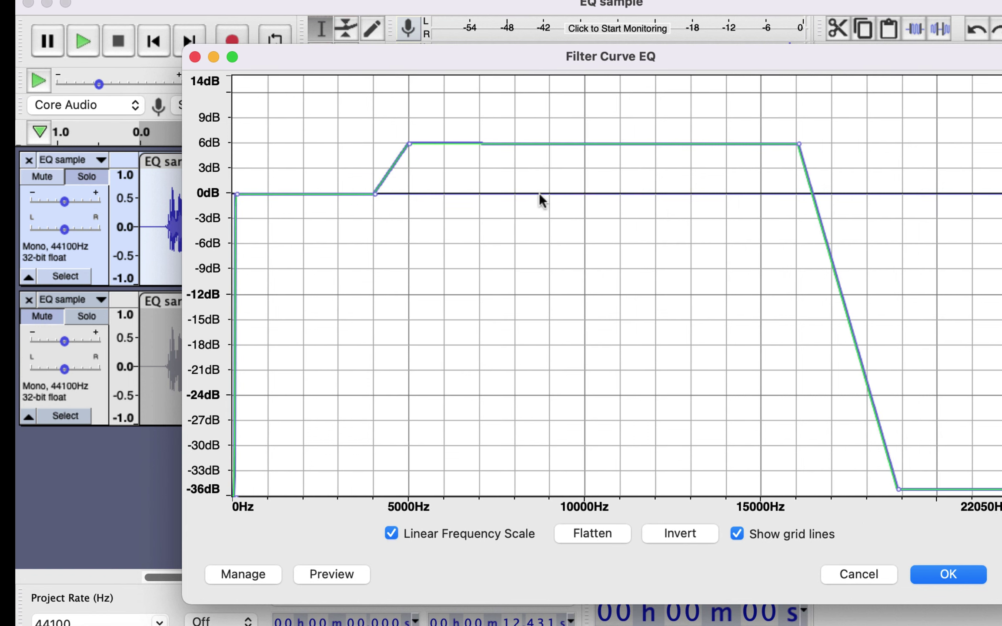
pyautogui.click(514, 144)
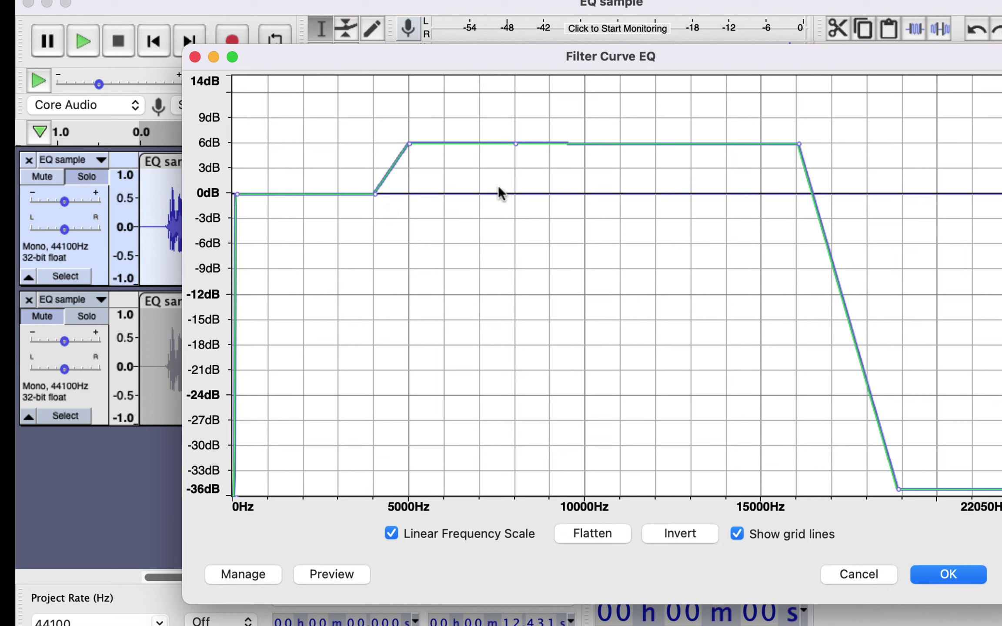
pyautogui.click(459, 143)
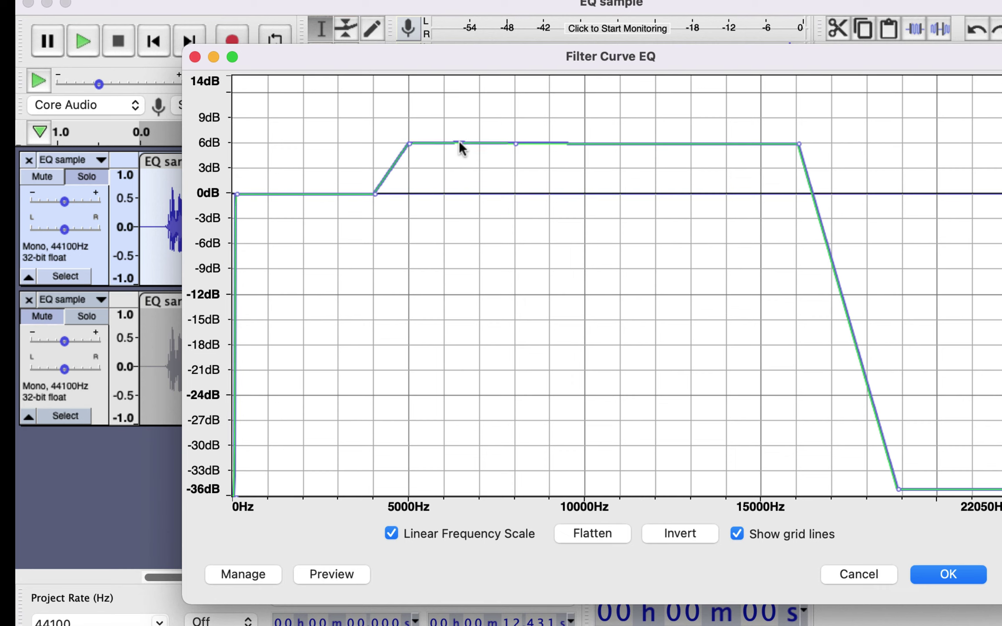
pyautogui.click(596, 143)
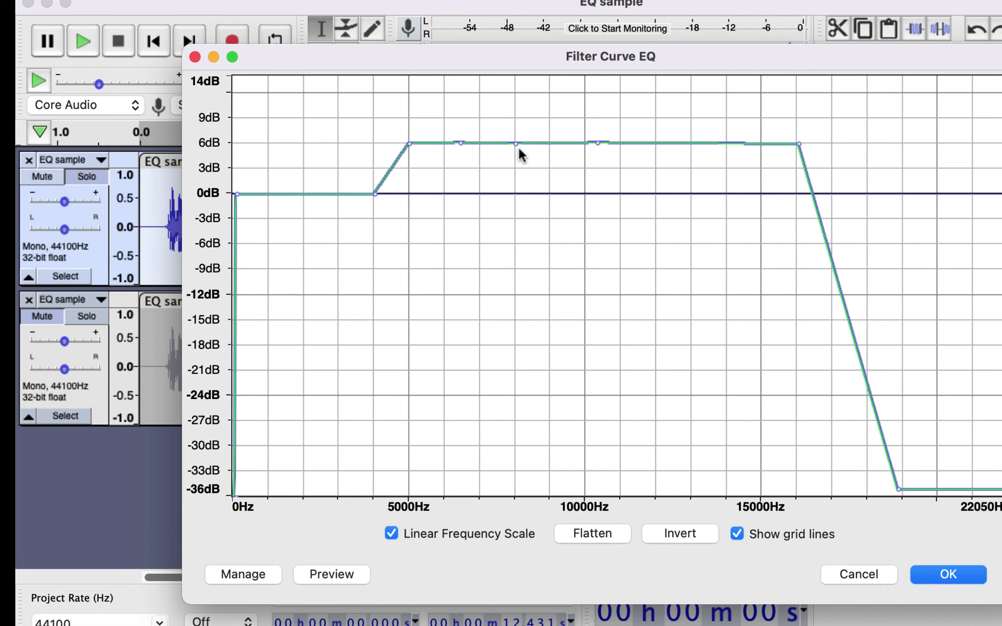
pyautogui.moveTo(512, 144); pyautogui.dragTo(513, 224)
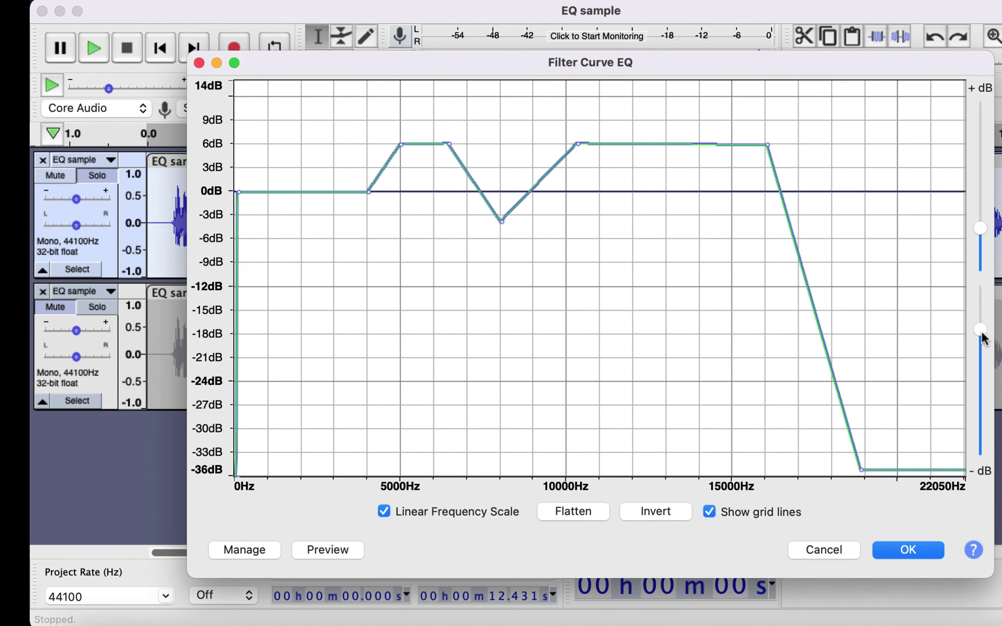
# Step: With the dB range ending at -13 dB, fine-tune the 8000 Hz dip to about -4 dB, bow its slopes outward, and restore the logarithmic scale
pyautogui.moveTo(980, 331); pyautogui.dragTo(978, 300)
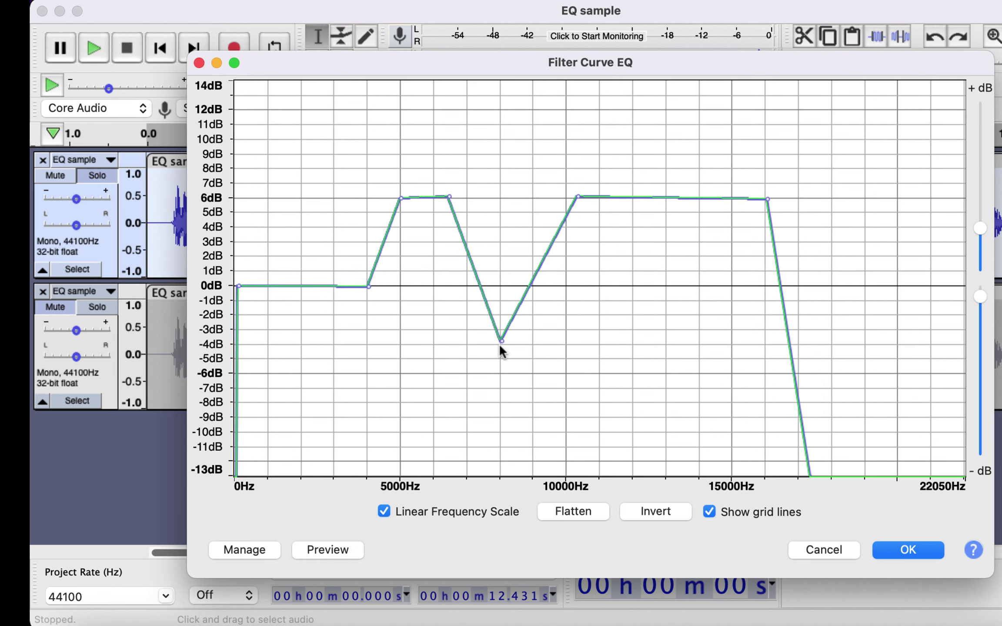
pyautogui.moveTo(499, 341); pyautogui.dragTo(499, 346)
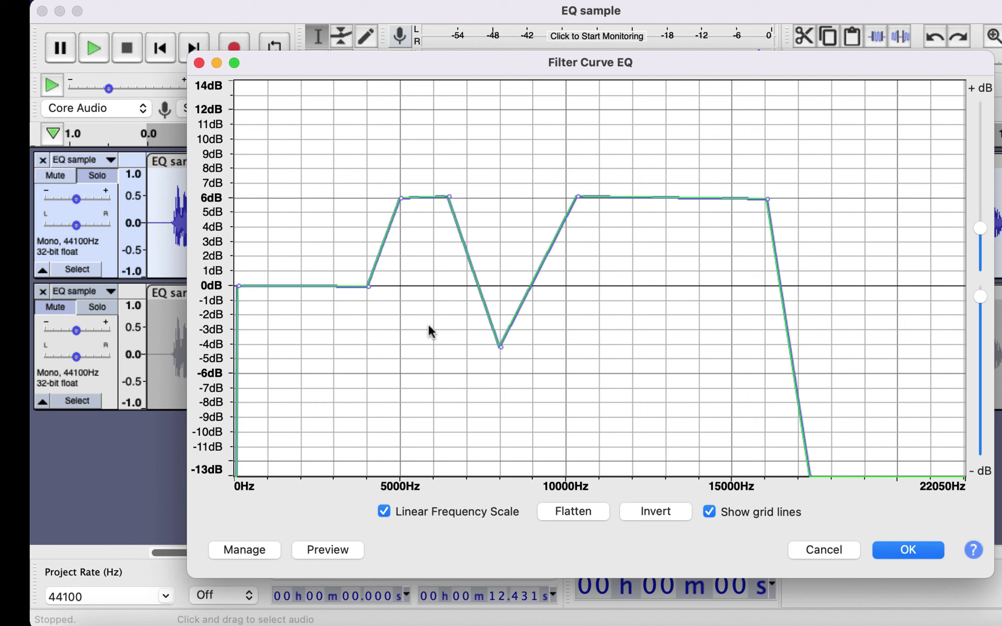
pyautogui.moveTo(461, 239); pyautogui.dragTo(448, 265)
pyautogui.moveTo(537, 269); pyautogui.dragTo(564, 283)
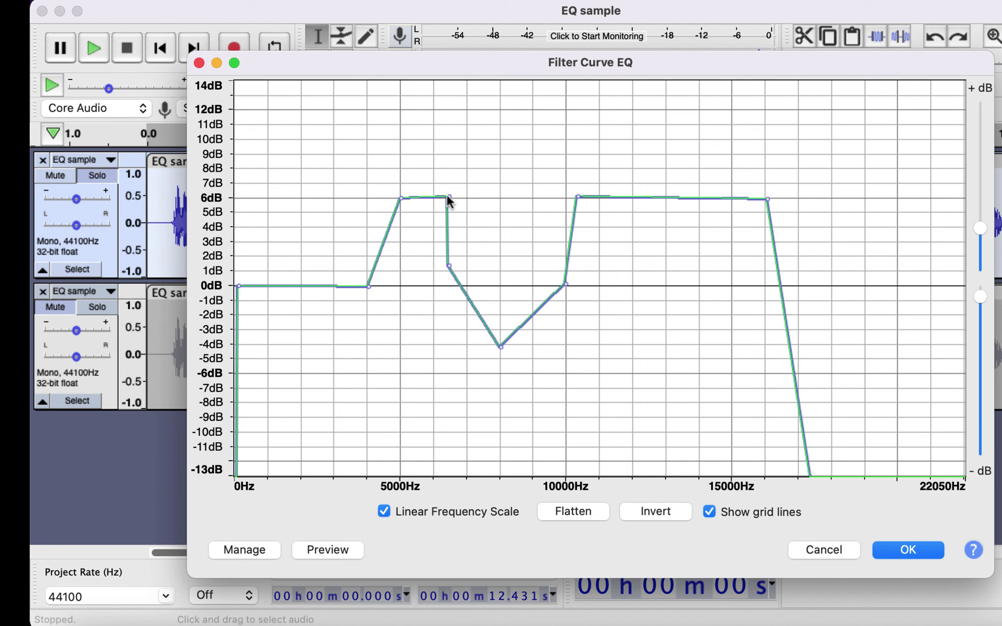
pyautogui.click(401, 513)
# Step: Save the current curve as a preset named "roll off, treble and ESS"
pyautogui.click(237, 546)
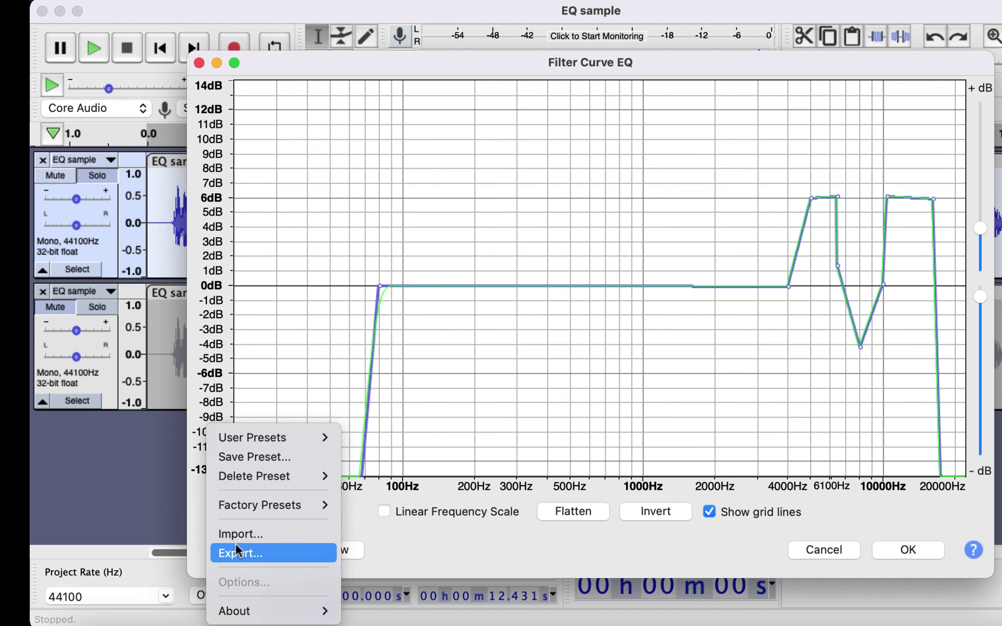
pyautogui.moveTo(294, 439)
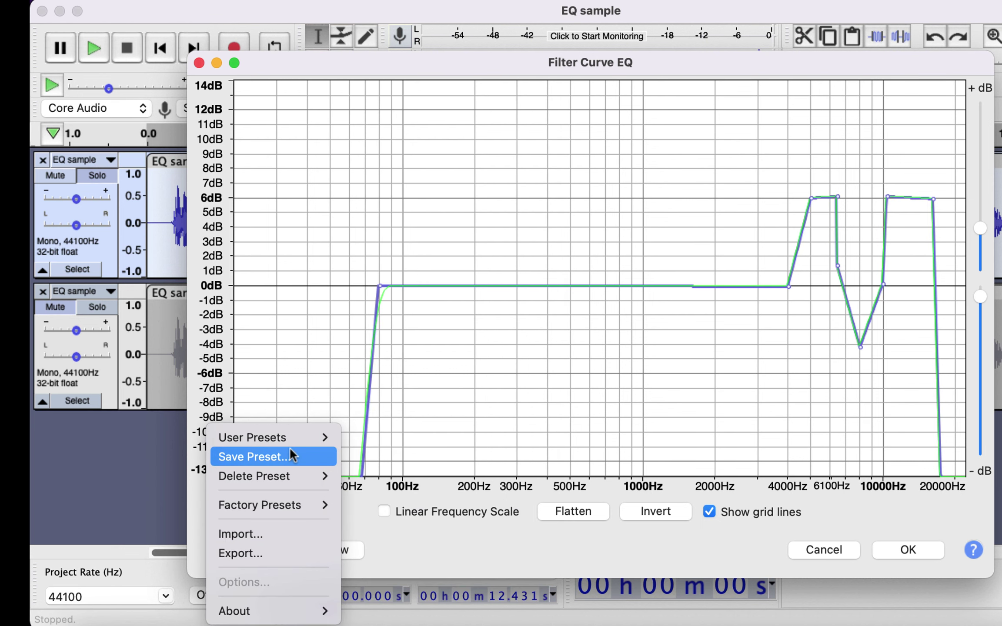
pyautogui.click(289, 456)
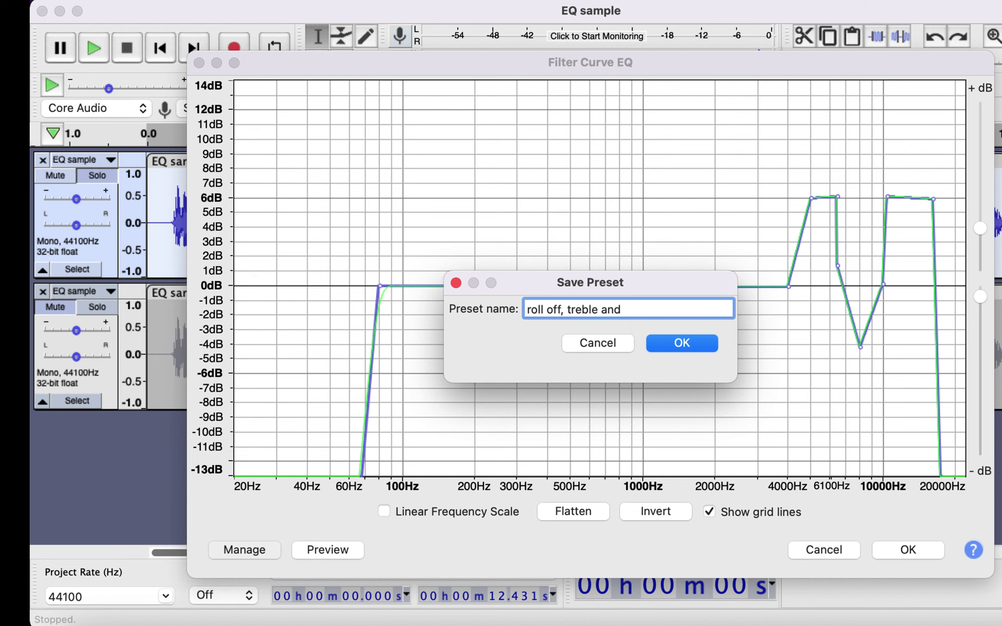
pyautogui.click(673, 342)
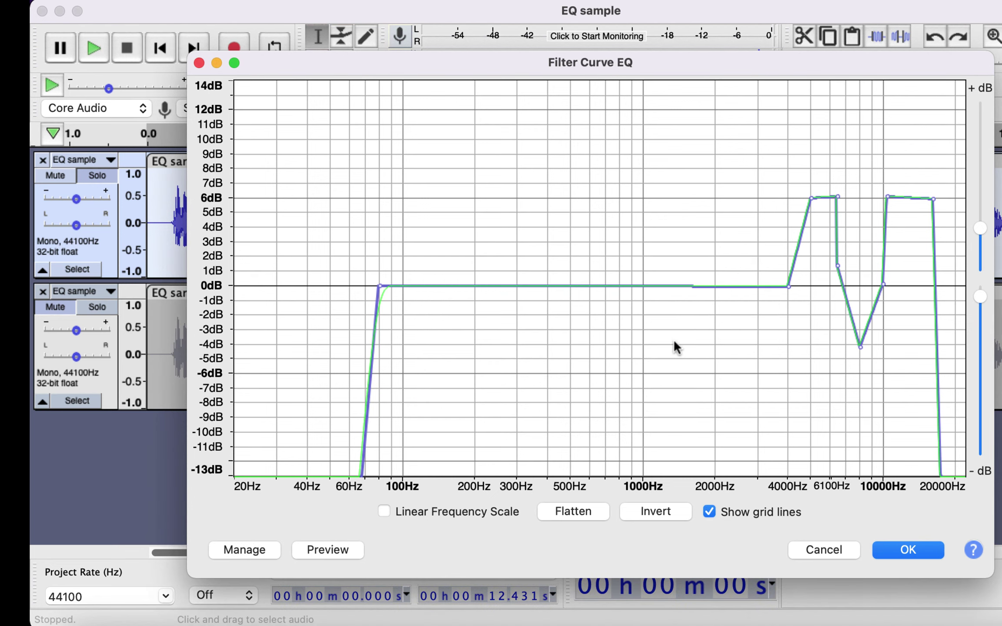
# Step: Load the user preset "roll off, treble and ESS" and apply the filter curve to the upper EQ sample track
pyautogui.click(272, 545)
pyautogui.moveTo(307, 439)
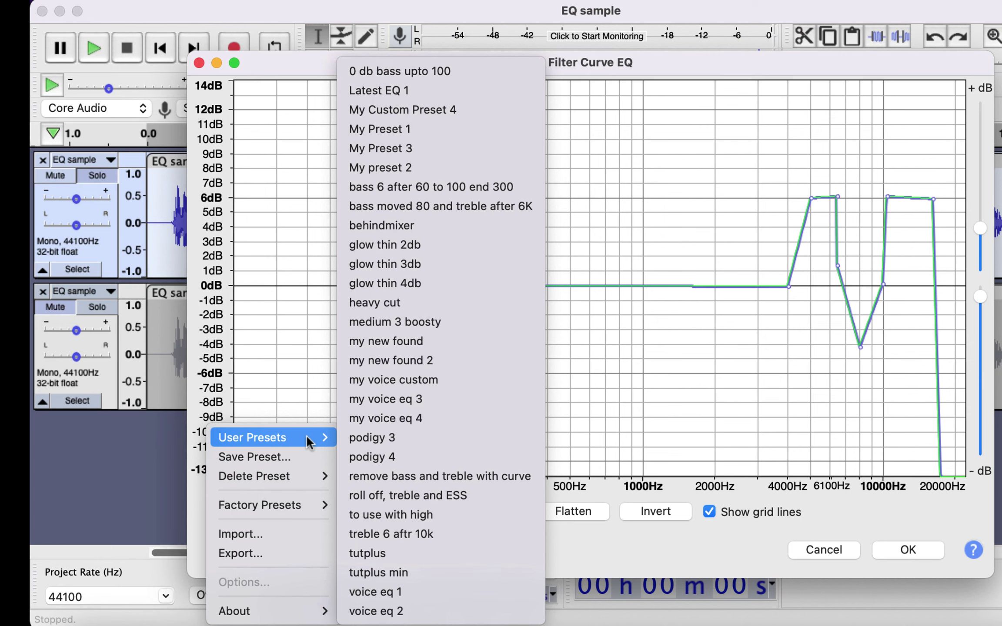
pyautogui.click(415, 496)
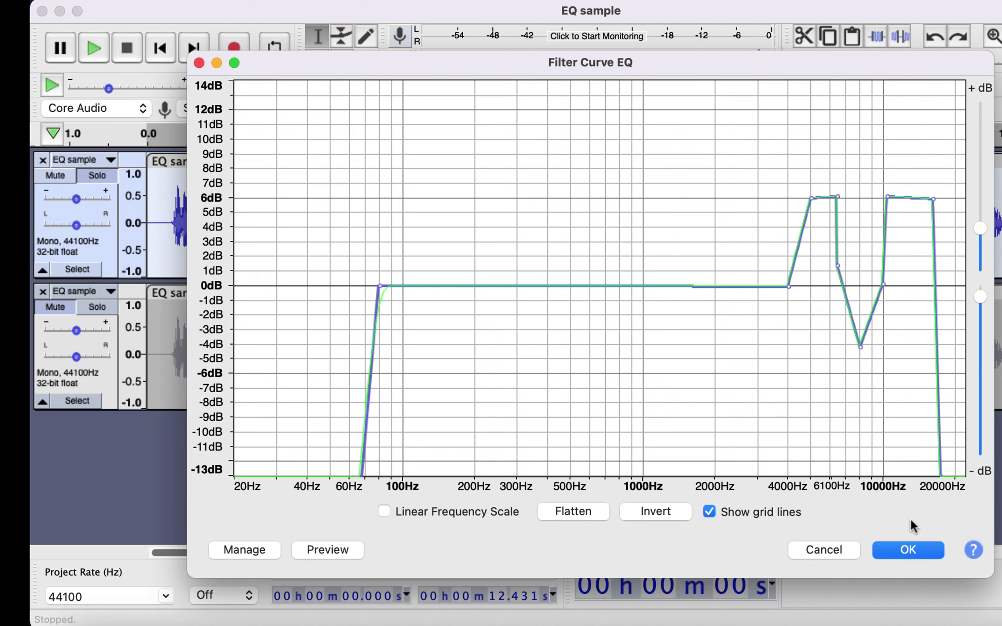
pyautogui.click(896, 551)
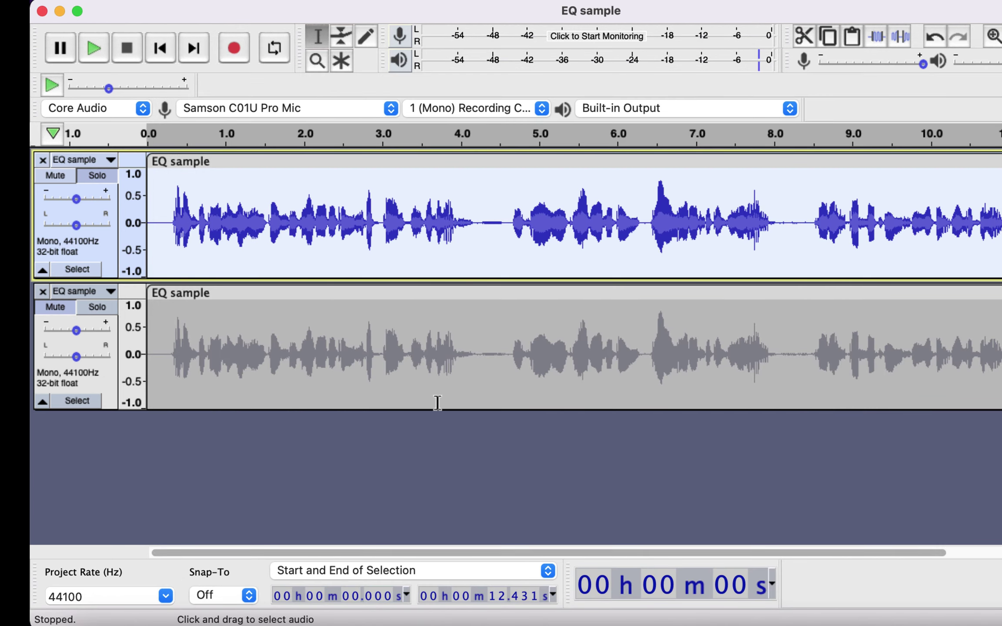
# Step: Play from near the start with the lower unprocessed track soloed, alternating solo between both tracks to compare the EQ
pyautogui.click(149, 230)
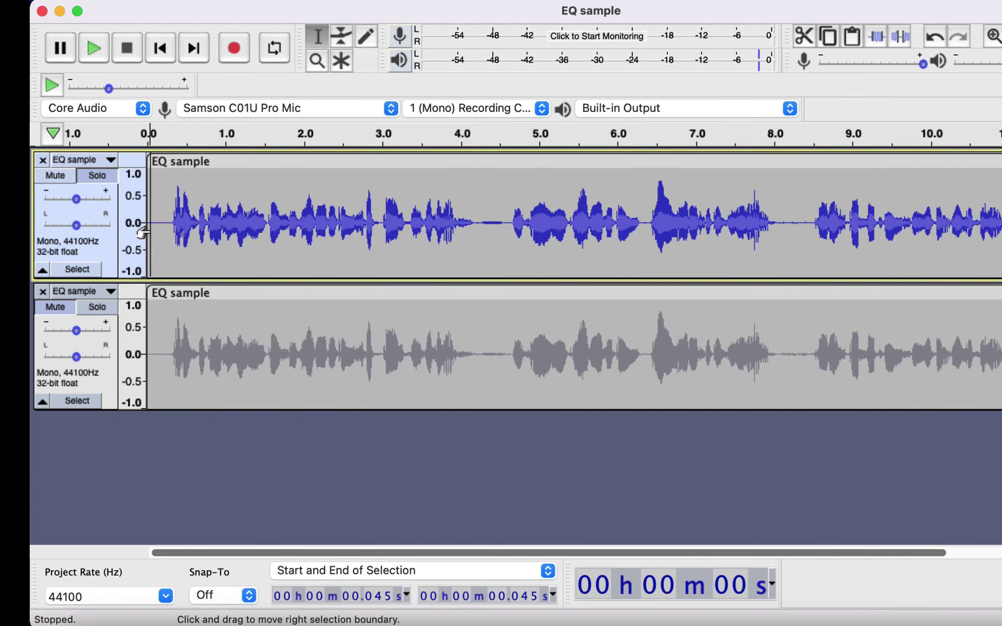
pyautogui.click(159, 311)
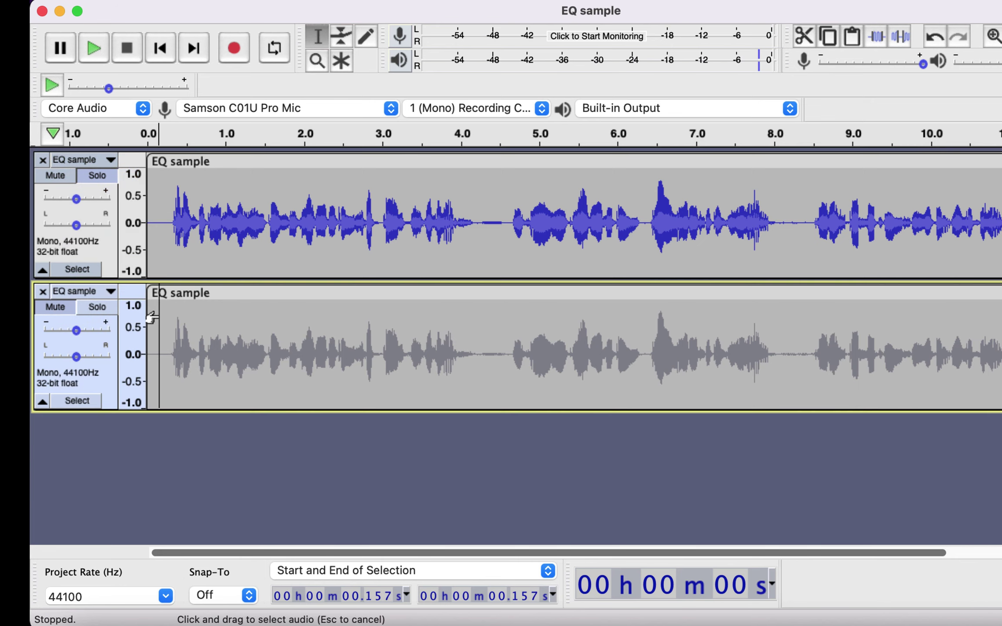
pyautogui.click(97, 308)
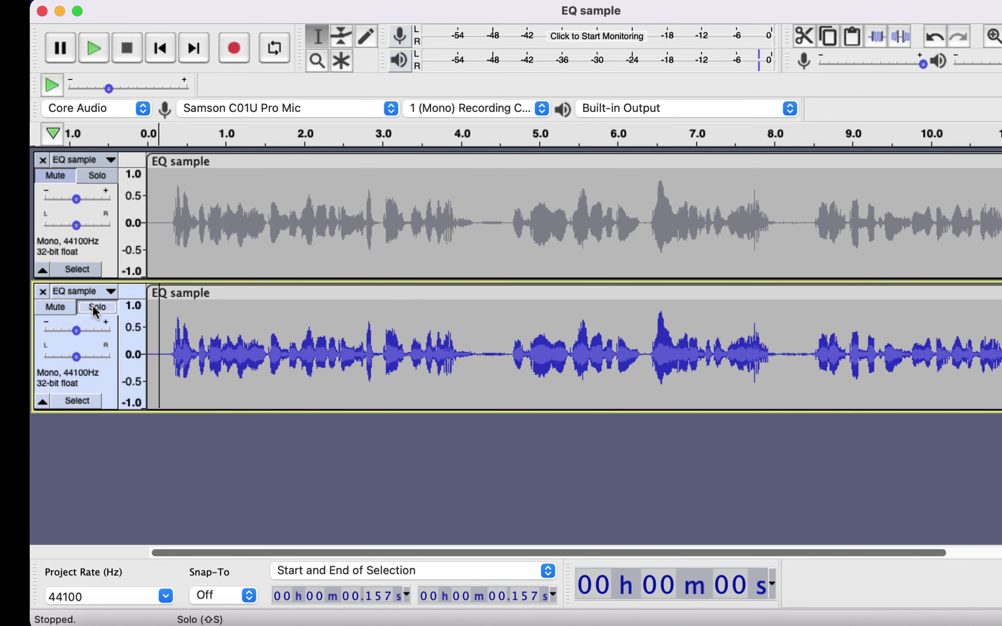
pyautogui.press('space')
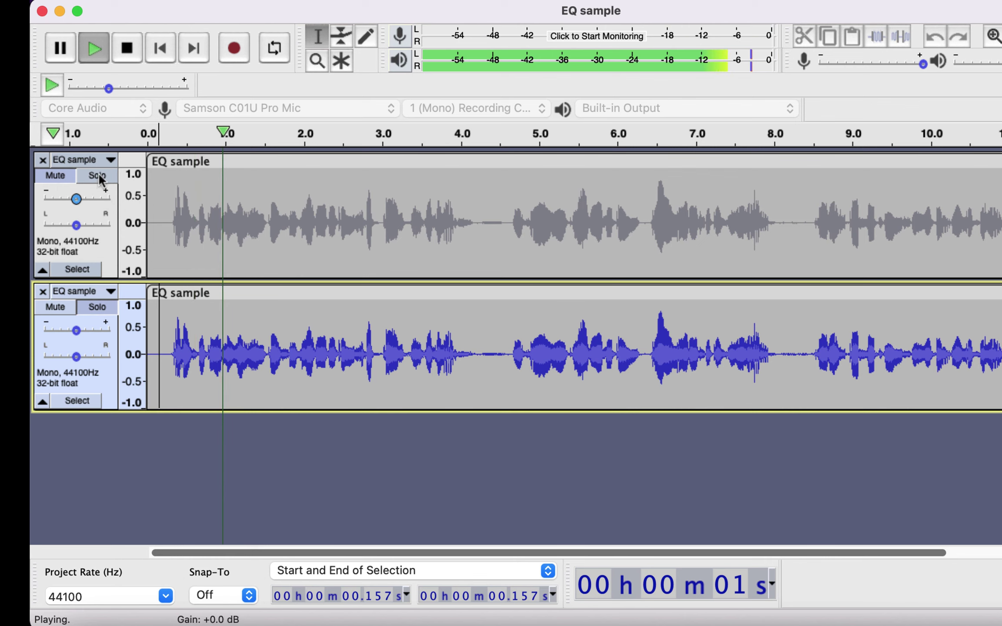
pyautogui.click(97, 176)
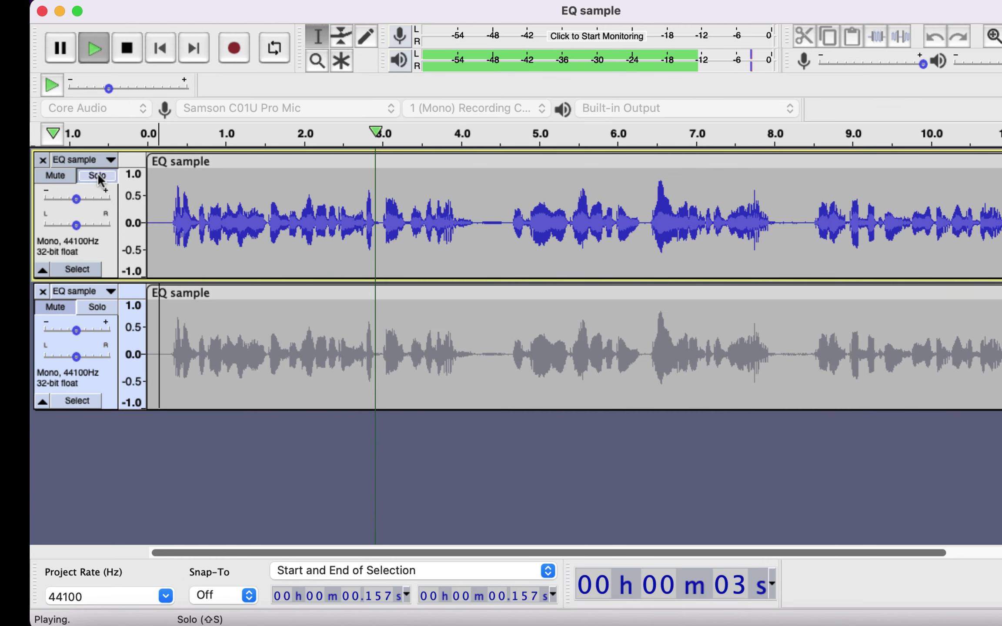
pyautogui.click(97, 307)
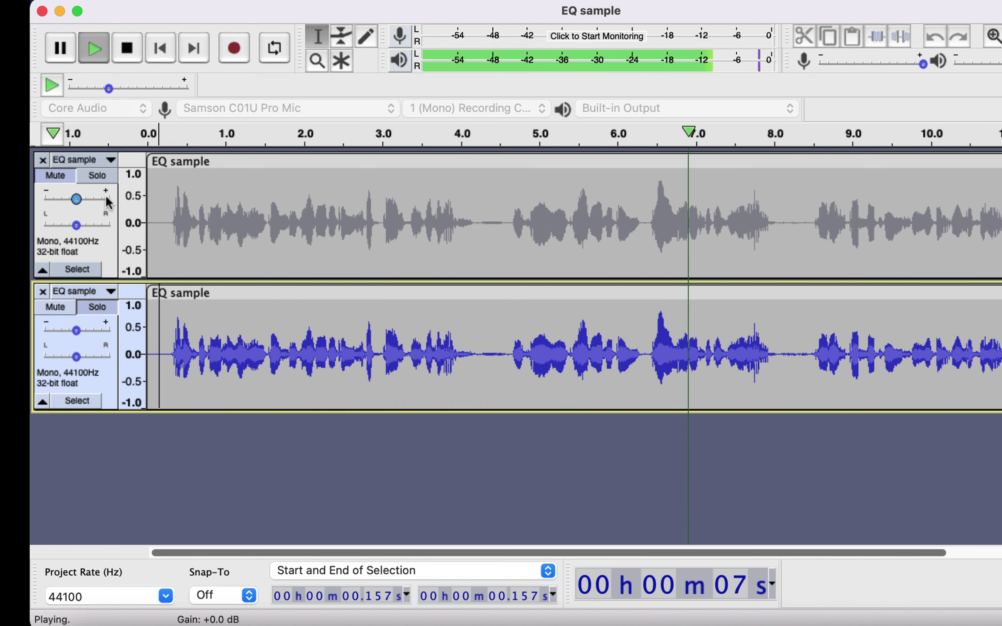
pyautogui.click(98, 176)
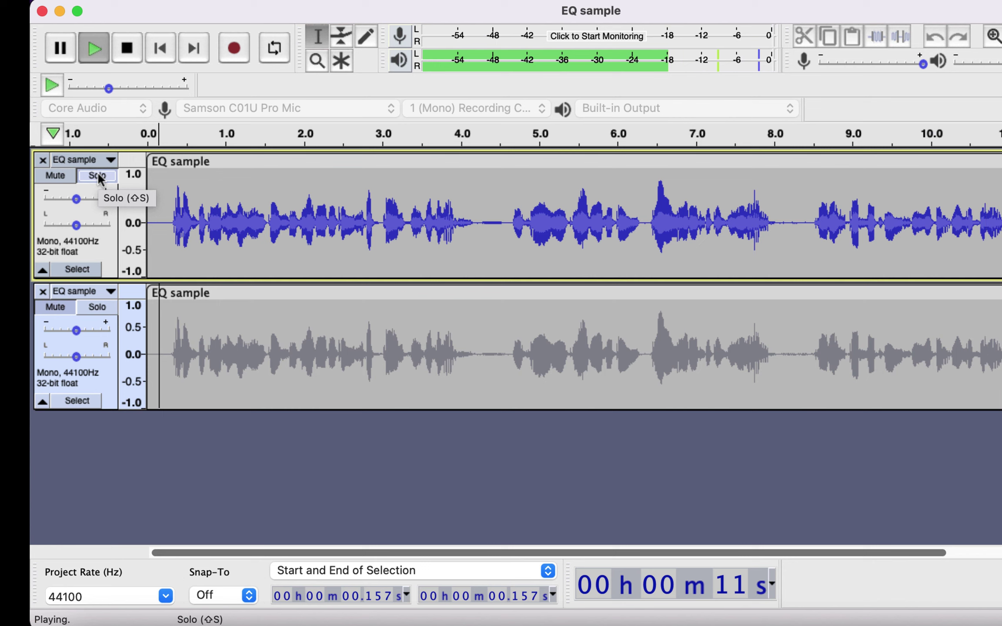
# Step: Play the equalized upper track from near its start, and solo the lower unprocessed track with the cursor back near the beginning
pyautogui.click(153, 220)
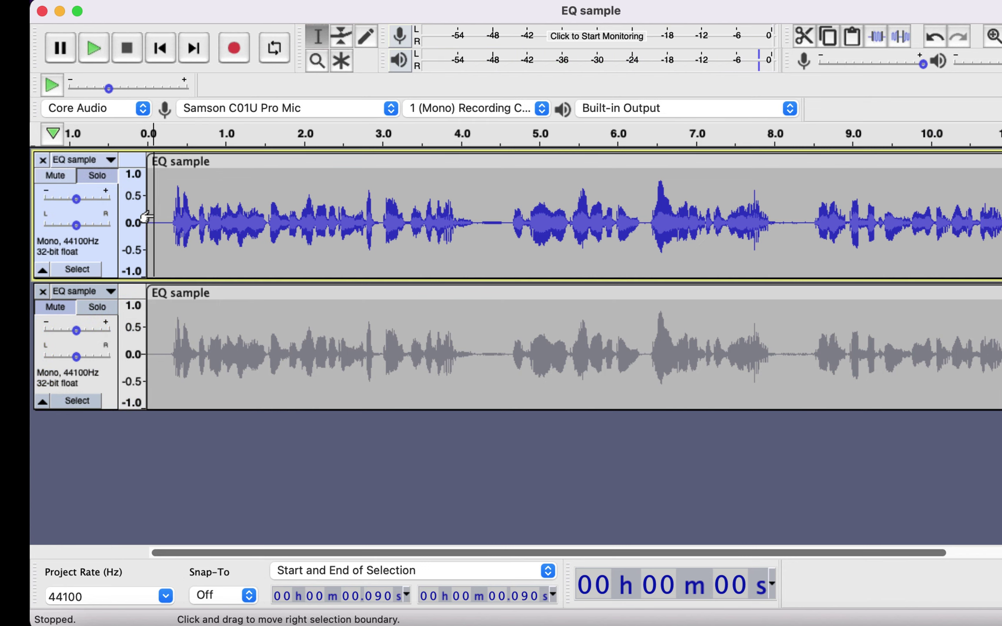
pyautogui.press('space')
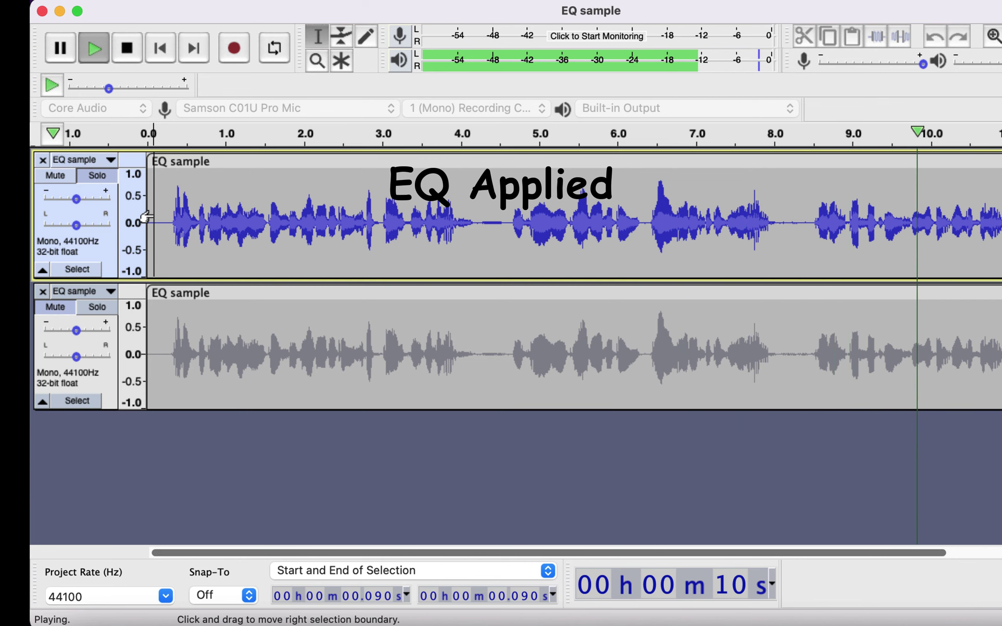
pyautogui.click(97, 306)
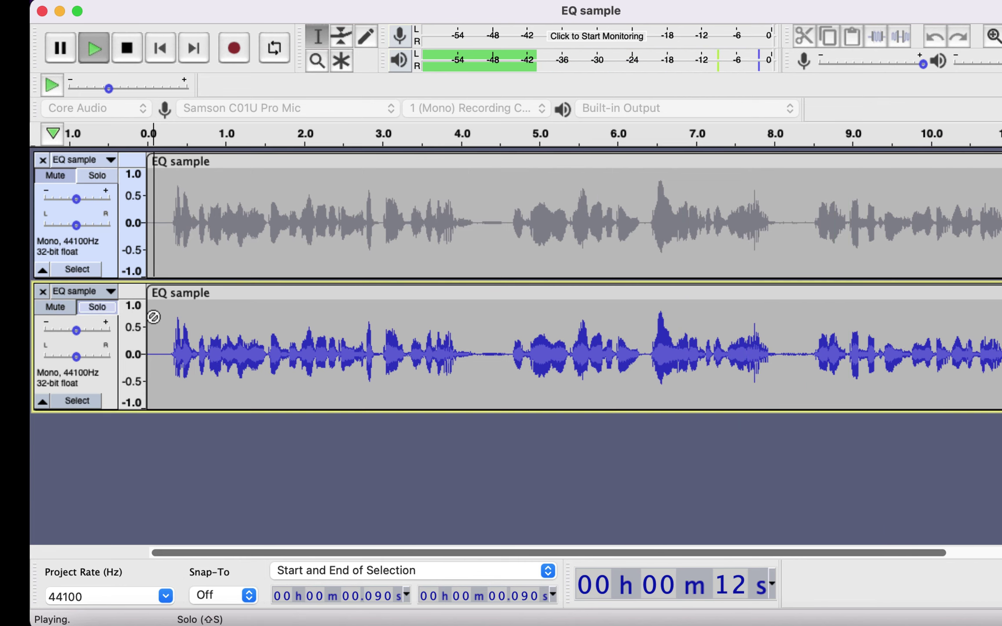
pyautogui.click(157, 324)
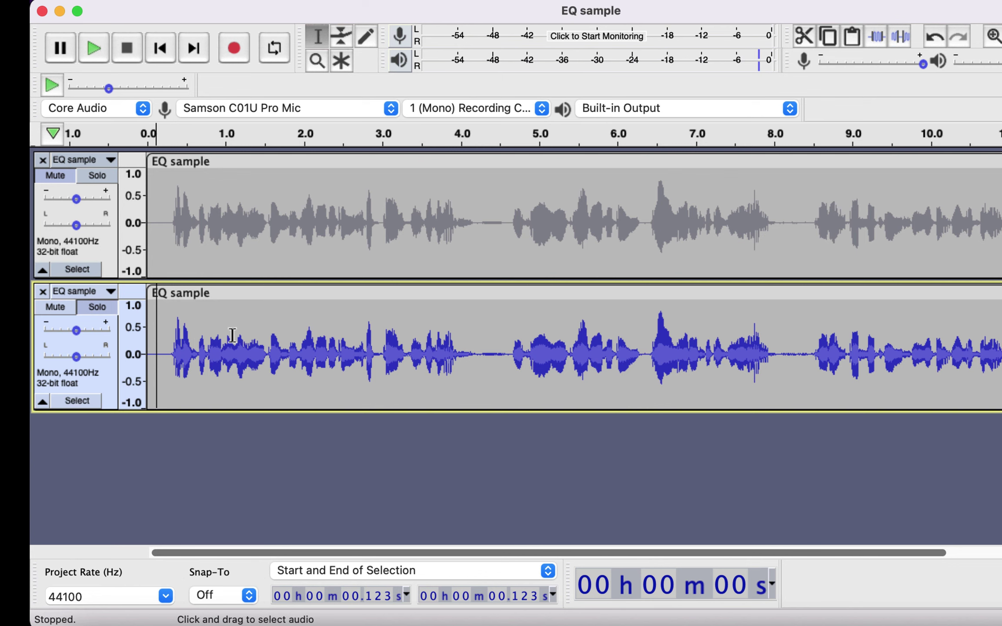
# Step: Switch to iZotope RX and load the Clear Vocal preset followed by the Nasal Resonance preset in the EQ module
pyautogui.press('super+Tab')
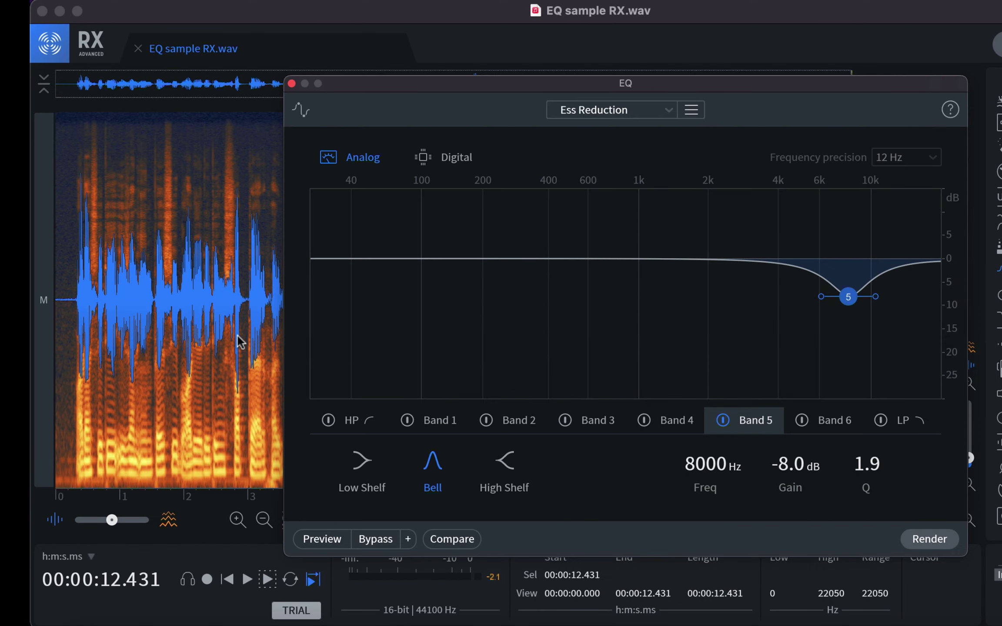
pyautogui.click(606, 110)
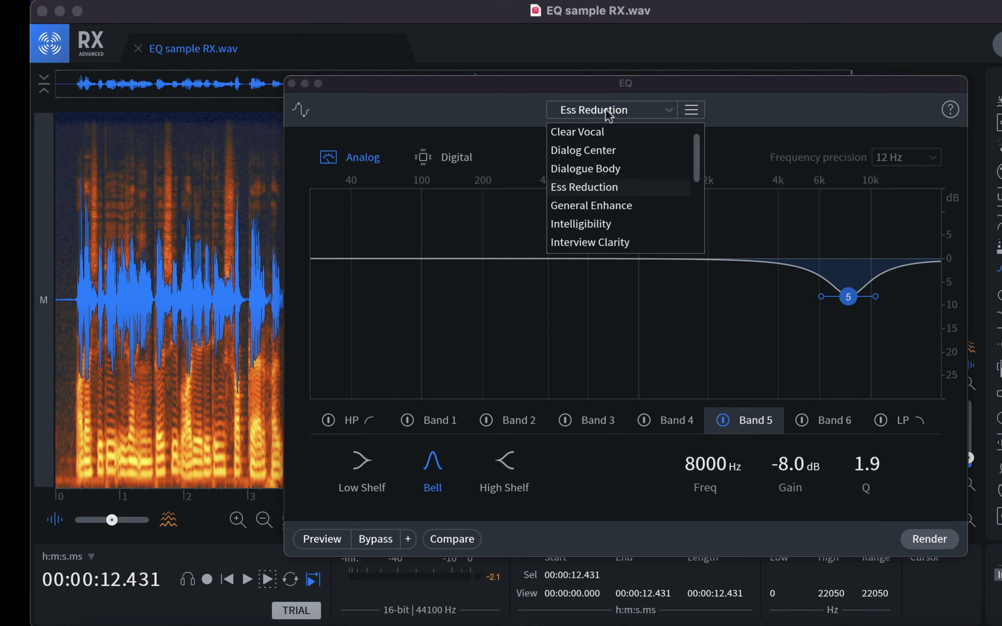
pyautogui.click(600, 132)
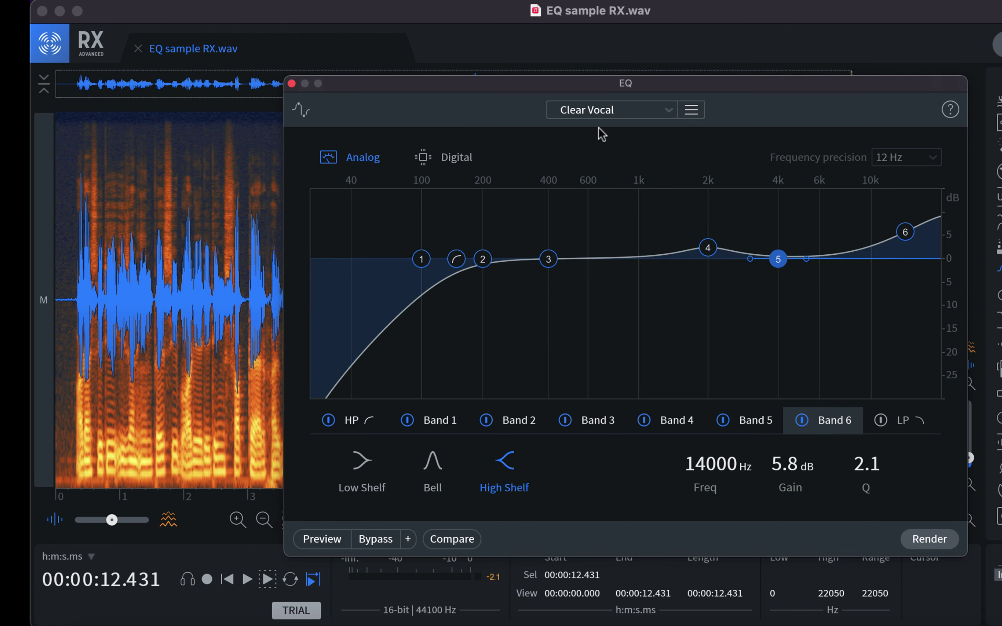
pyautogui.click(616, 112)
pyautogui.moveTo(697, 158); pyautogui.dragTo(694, 203)
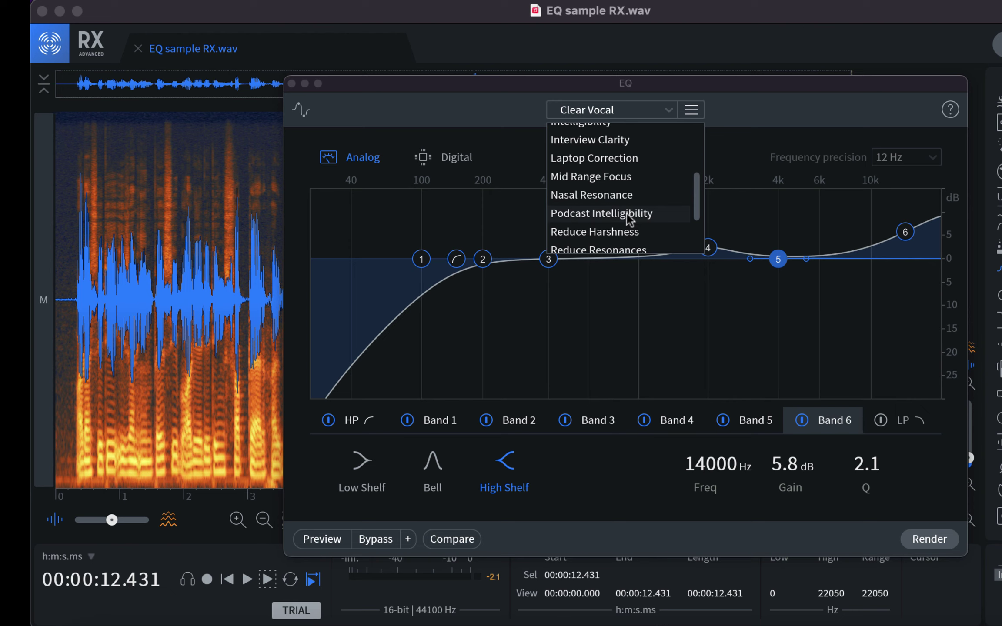
pyautogui.click(613, 196)
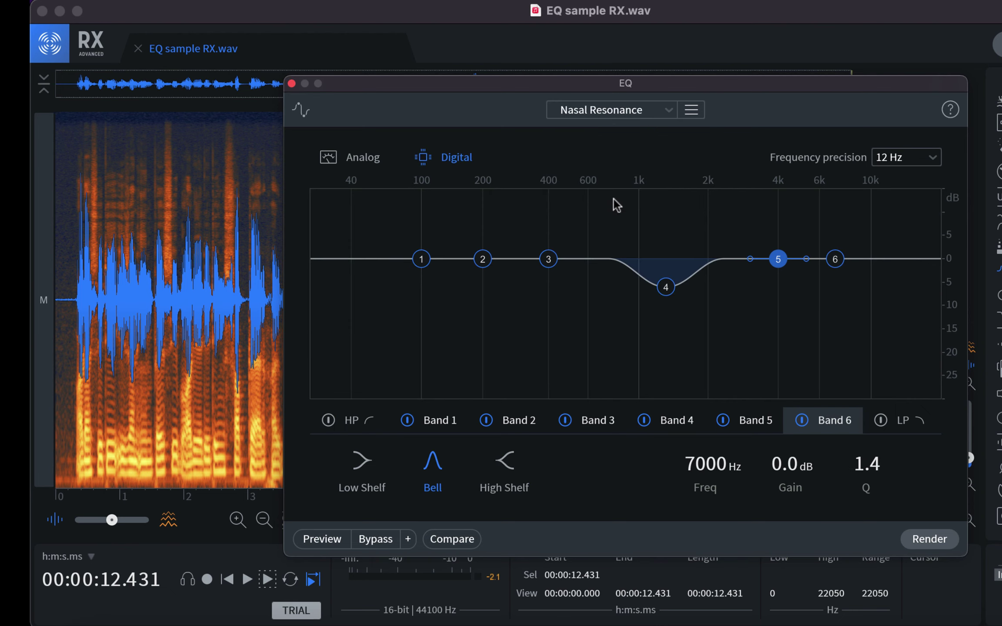